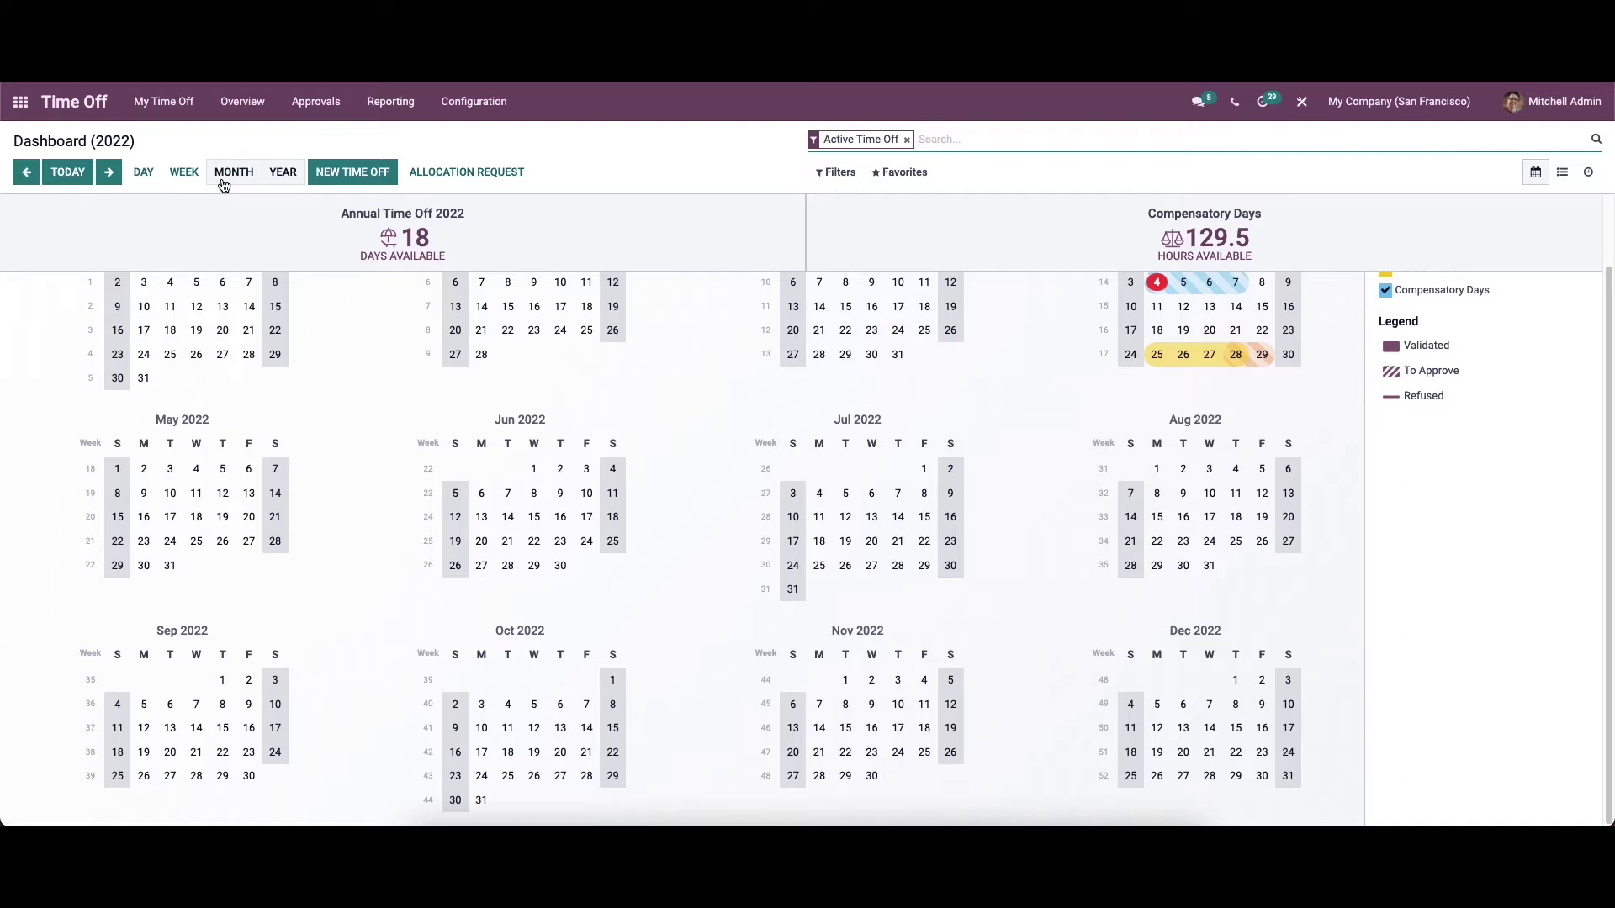
# Step: Request Annual Time Off 2022 for May 23–26, 2022 and submit it
pyautogui.click(334, 172)
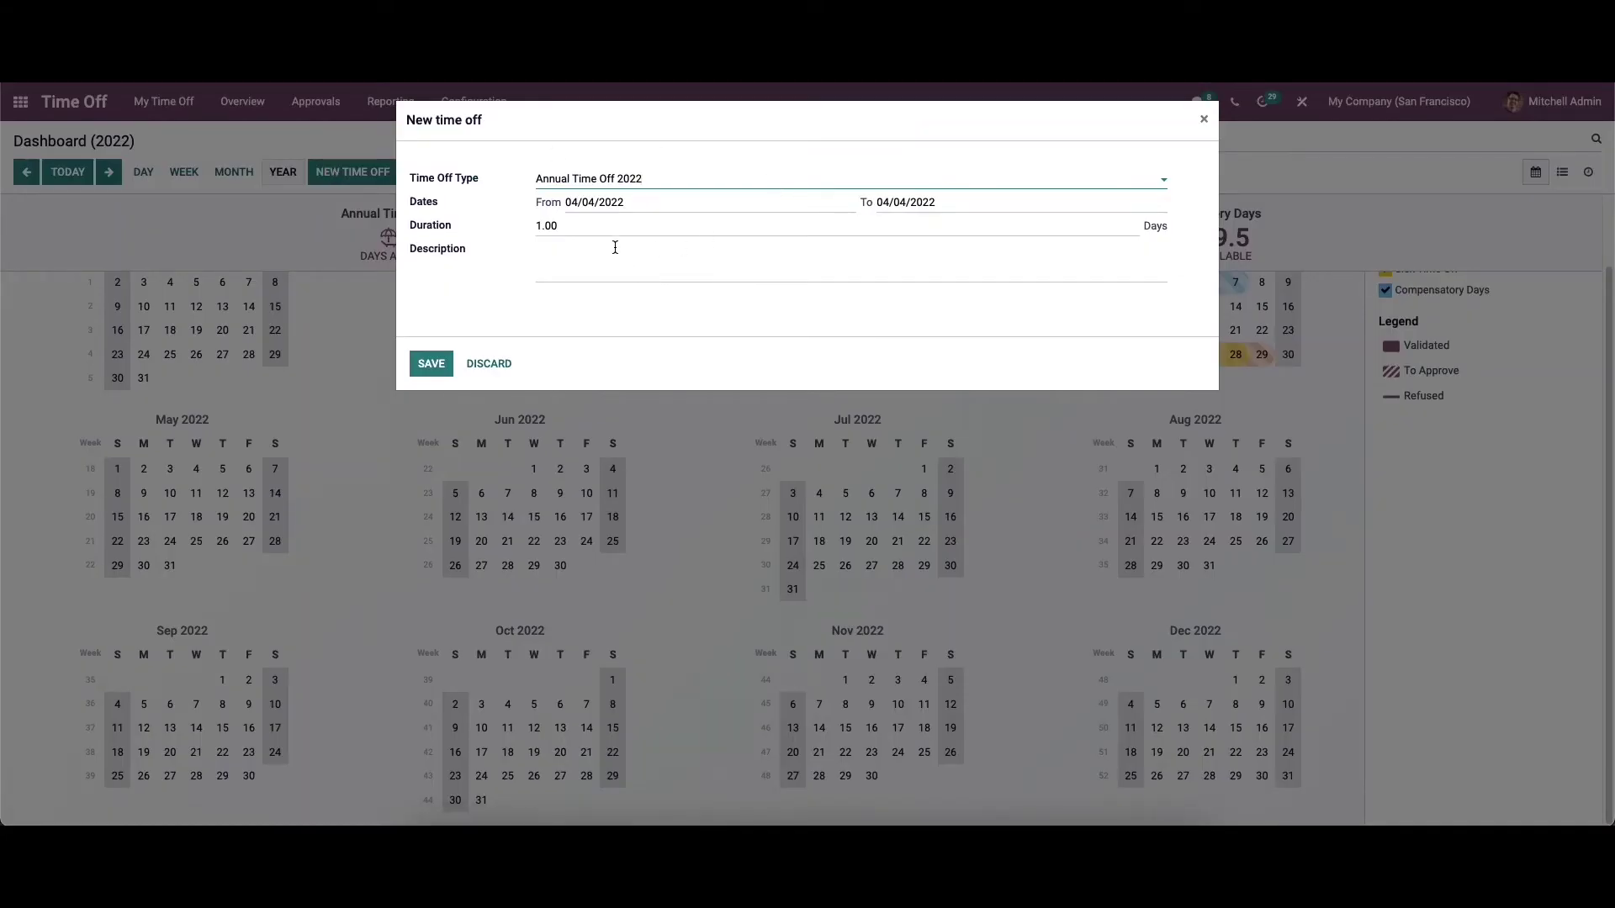
pyautogui.click(710, 187)
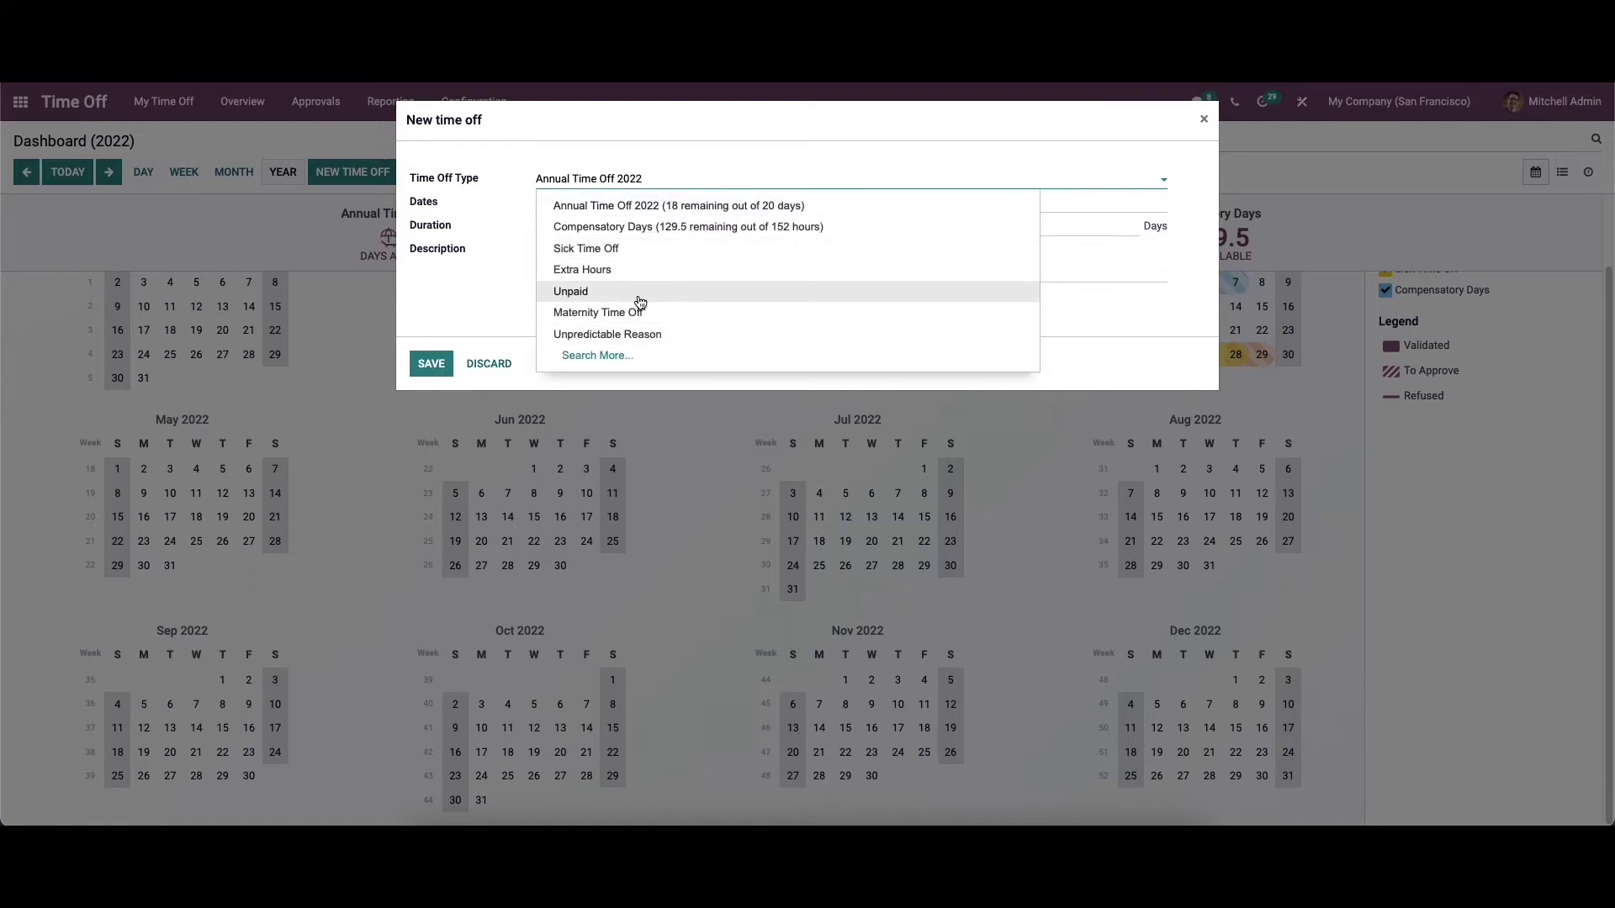
pyautogui.click(614, 206)
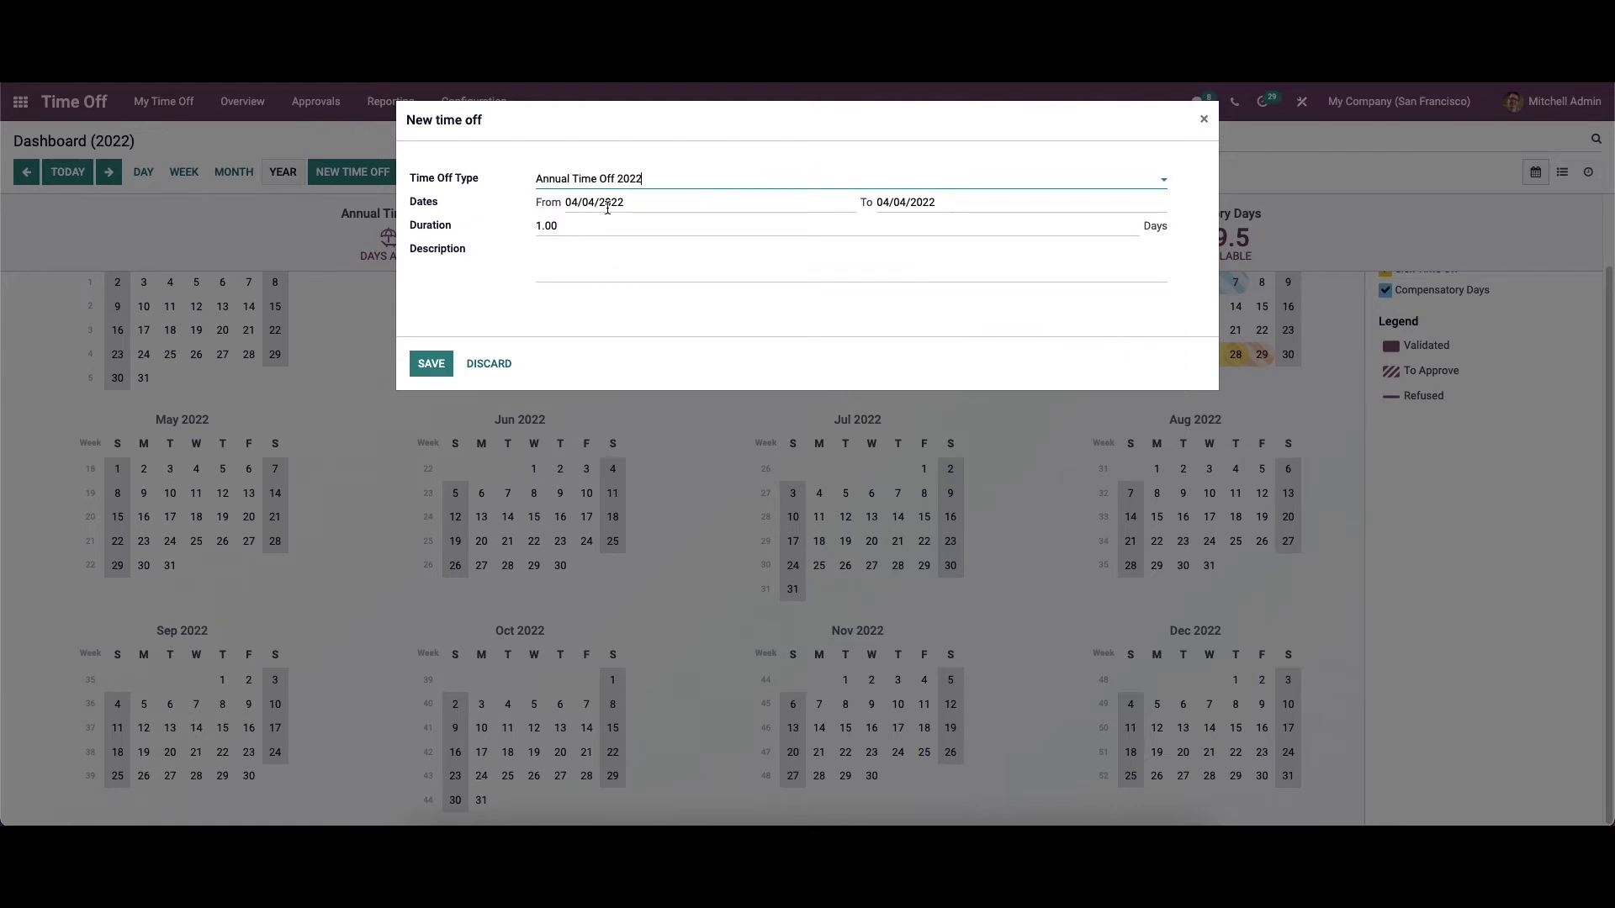
pyautogui.click(607, 206)
pyautogui.click(815, 380)
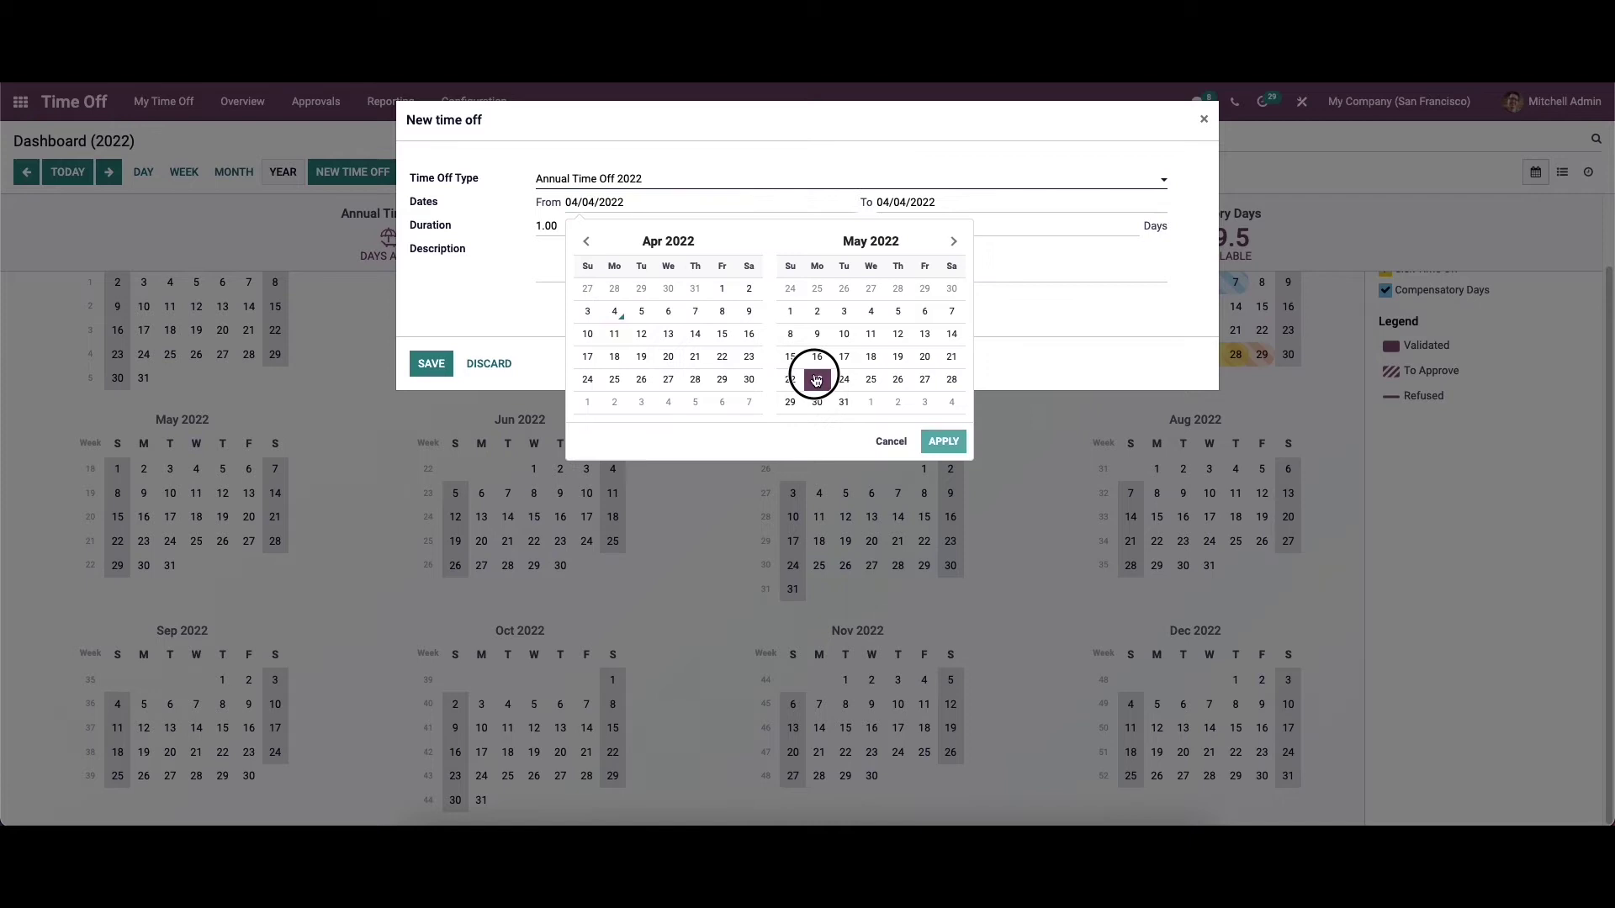
pyautogui.click(898, 380)
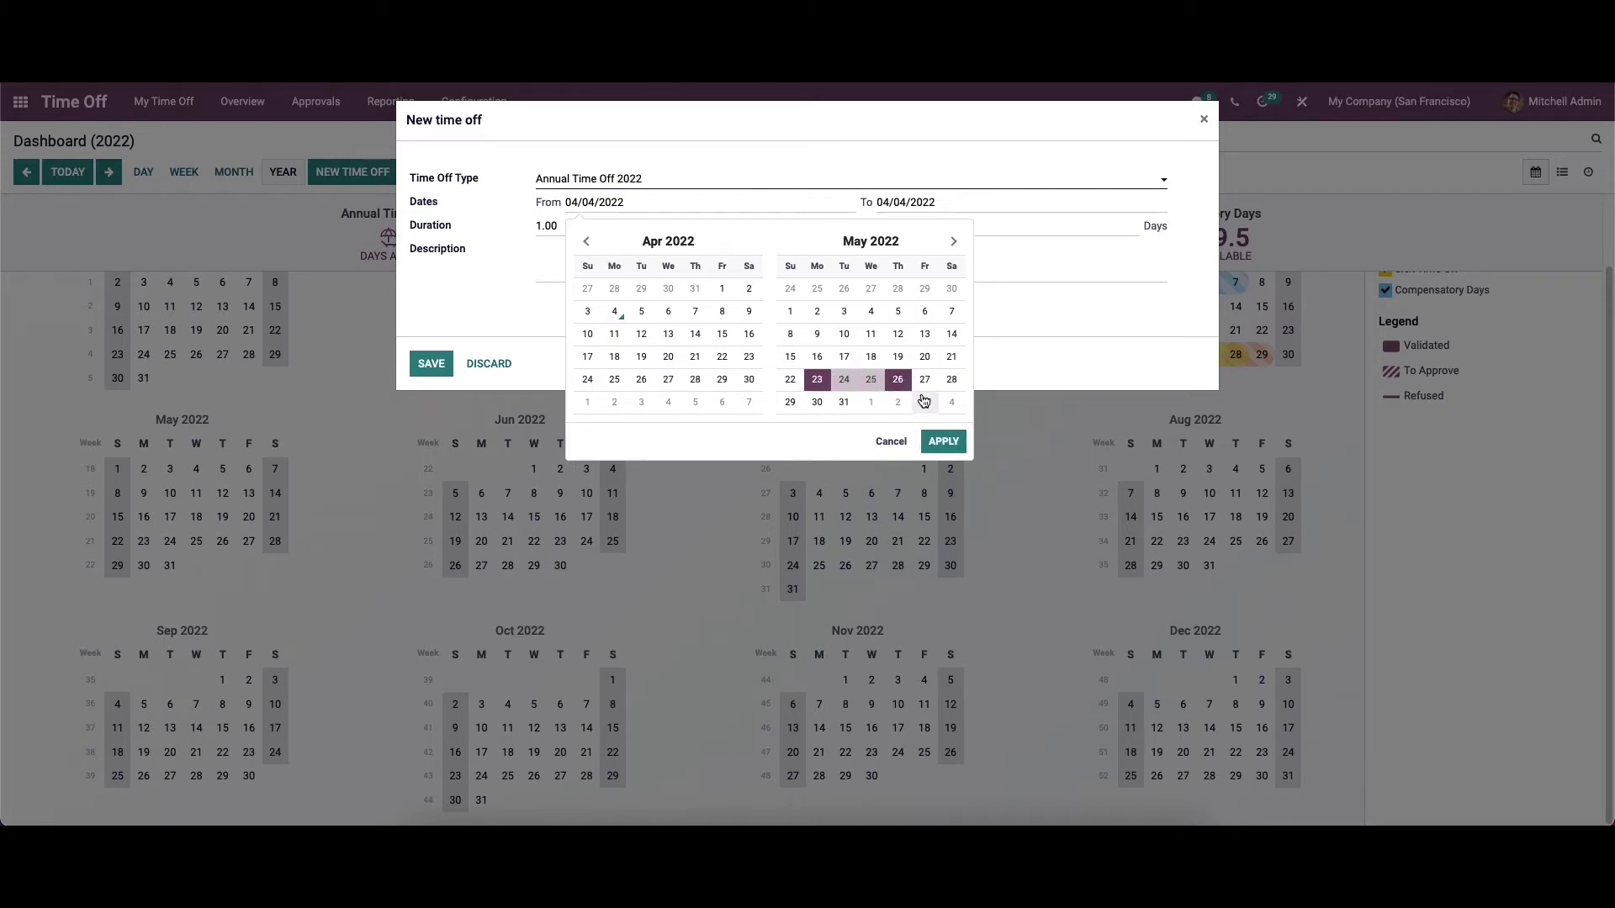
pyautogui.click(943, 443)
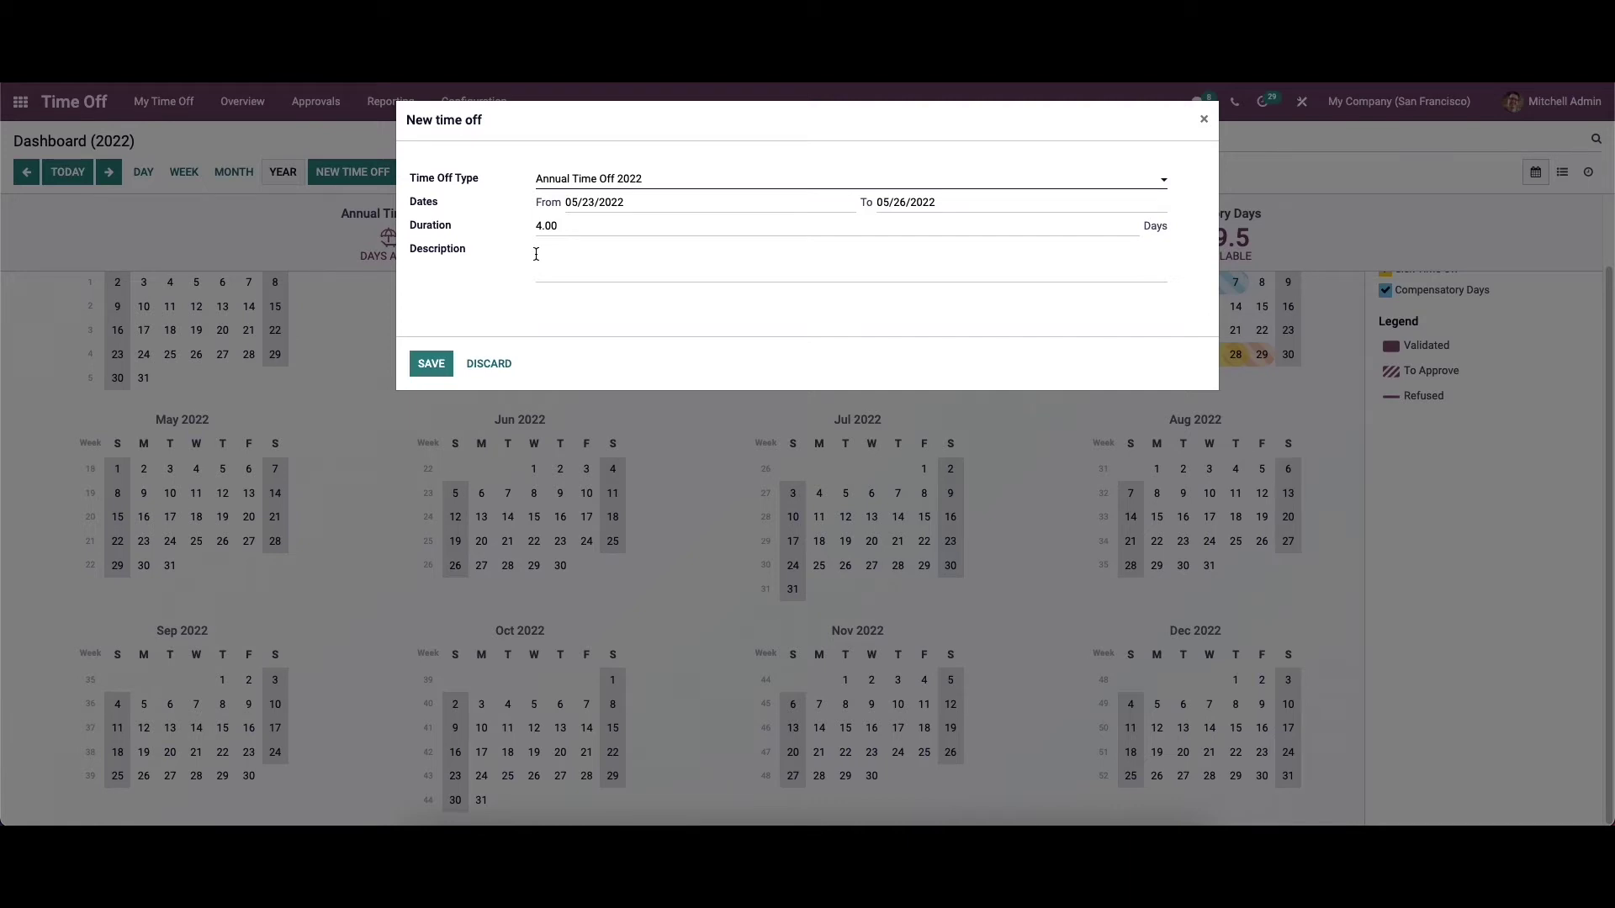
pyautogui.click(432, 364)
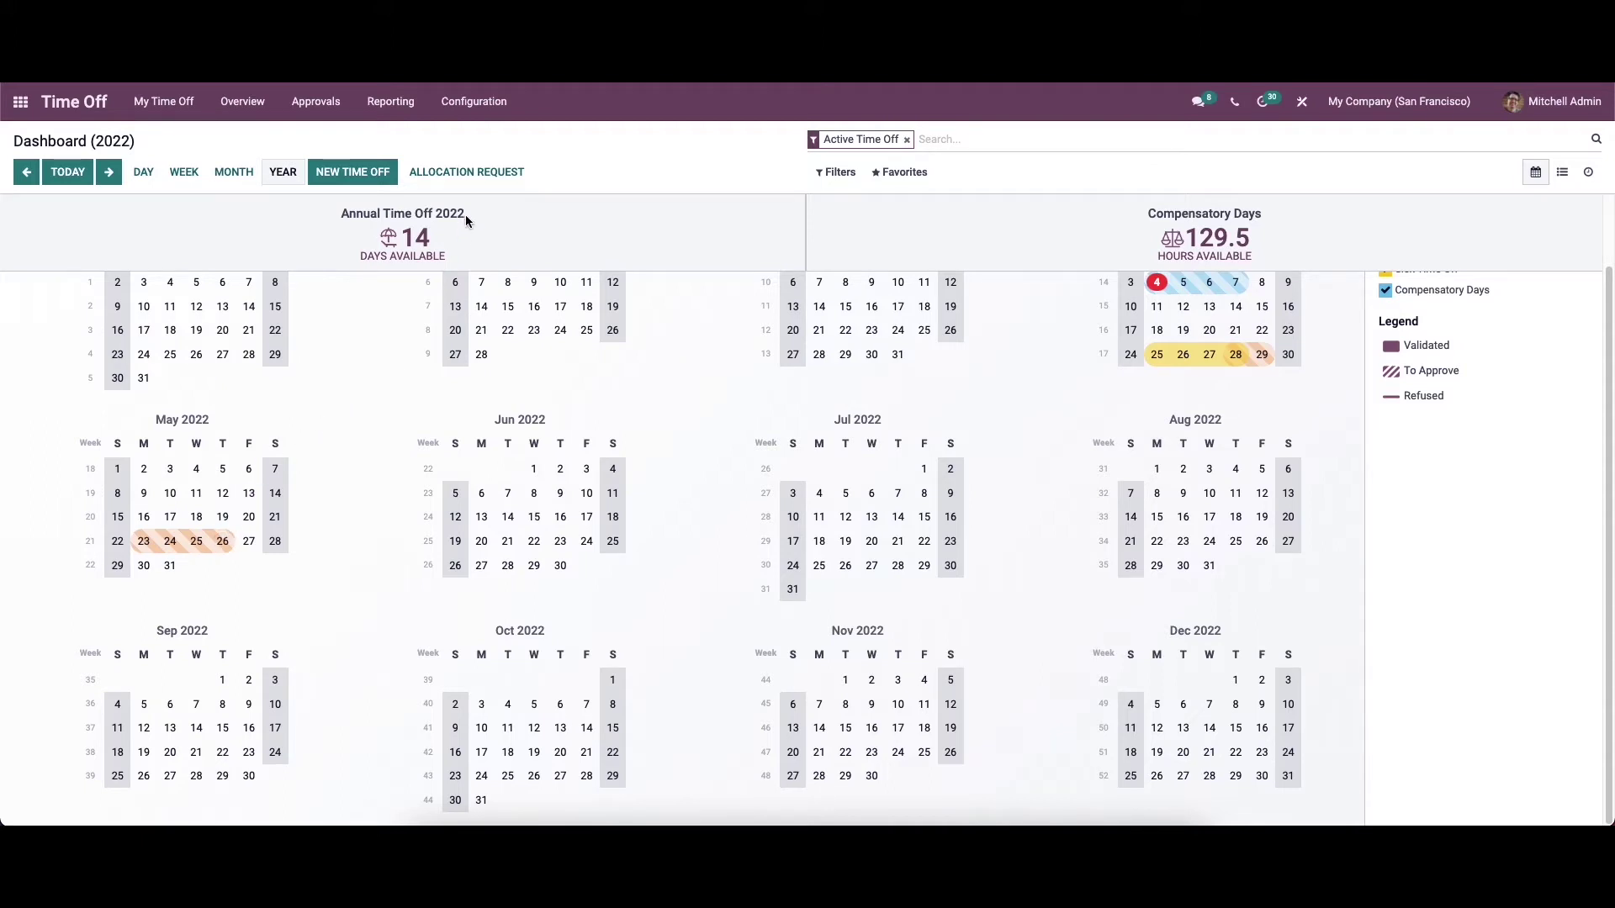
# Step: Open Time Off Types, view Annual Time Off 2022 without changes, and return to the list
pyautogui.click(484, 107)
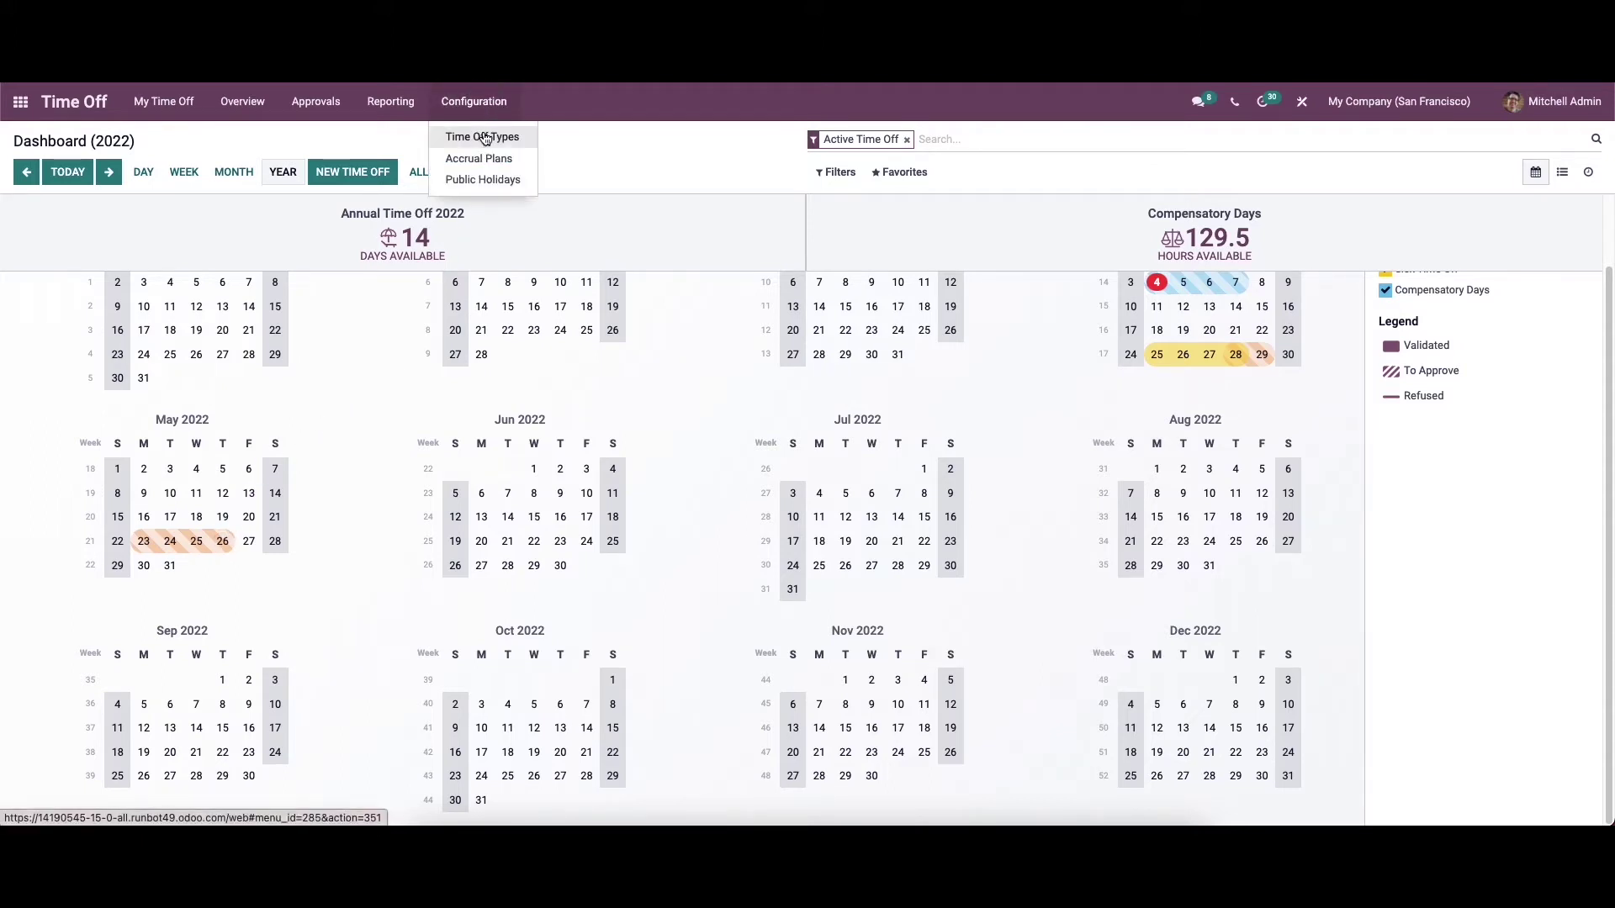
pyautogui.click(483, 138)
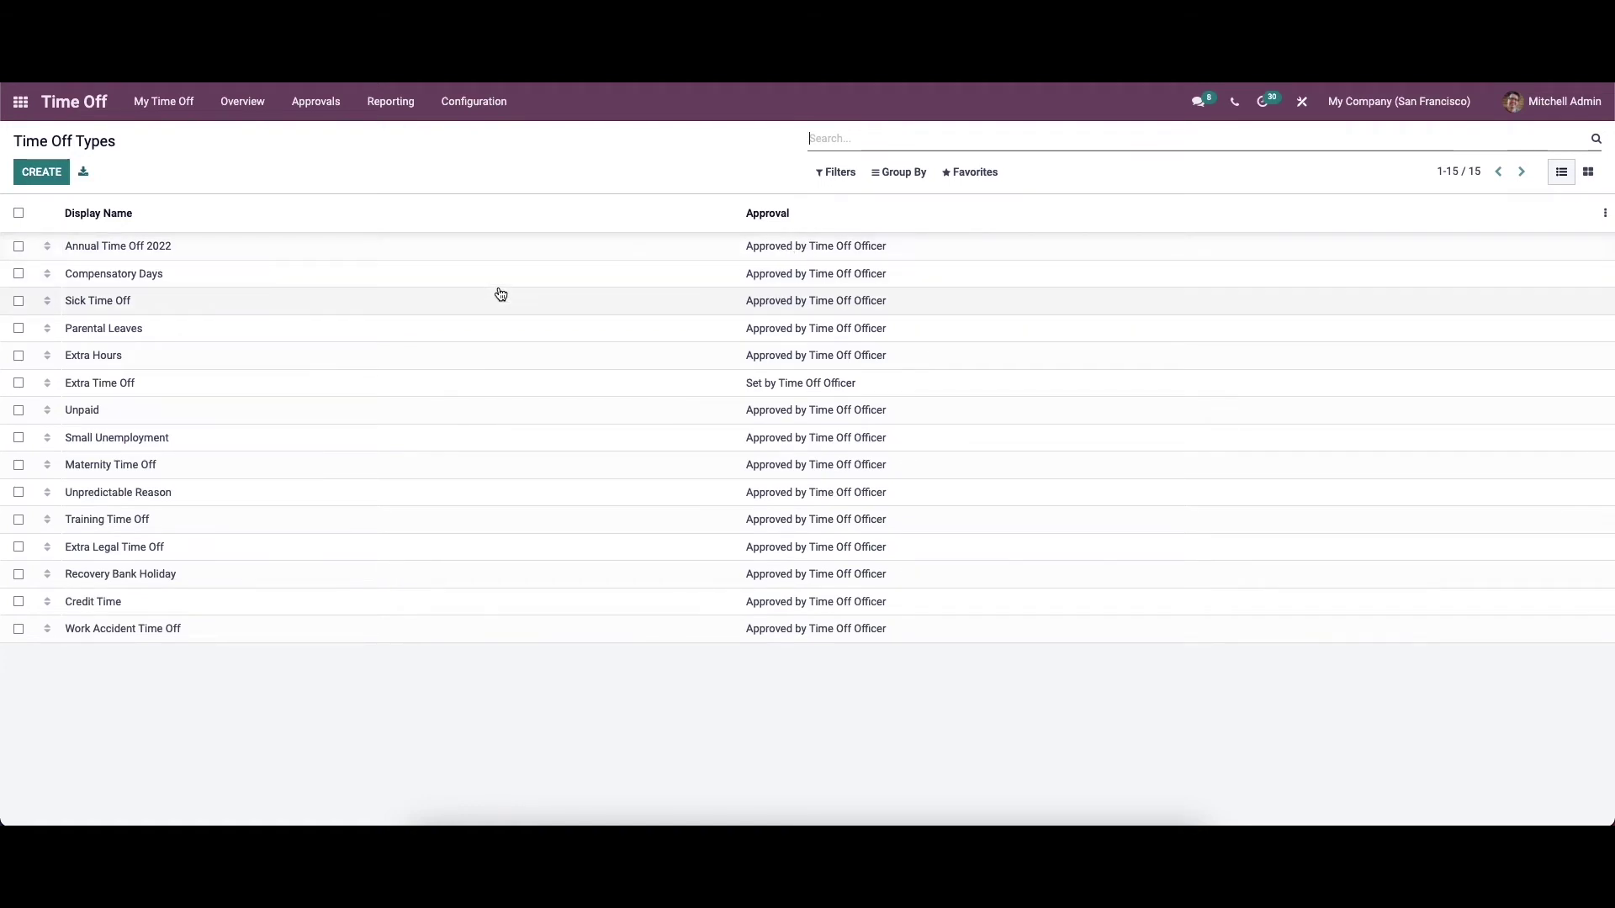
pyautogui.click(423, 258)
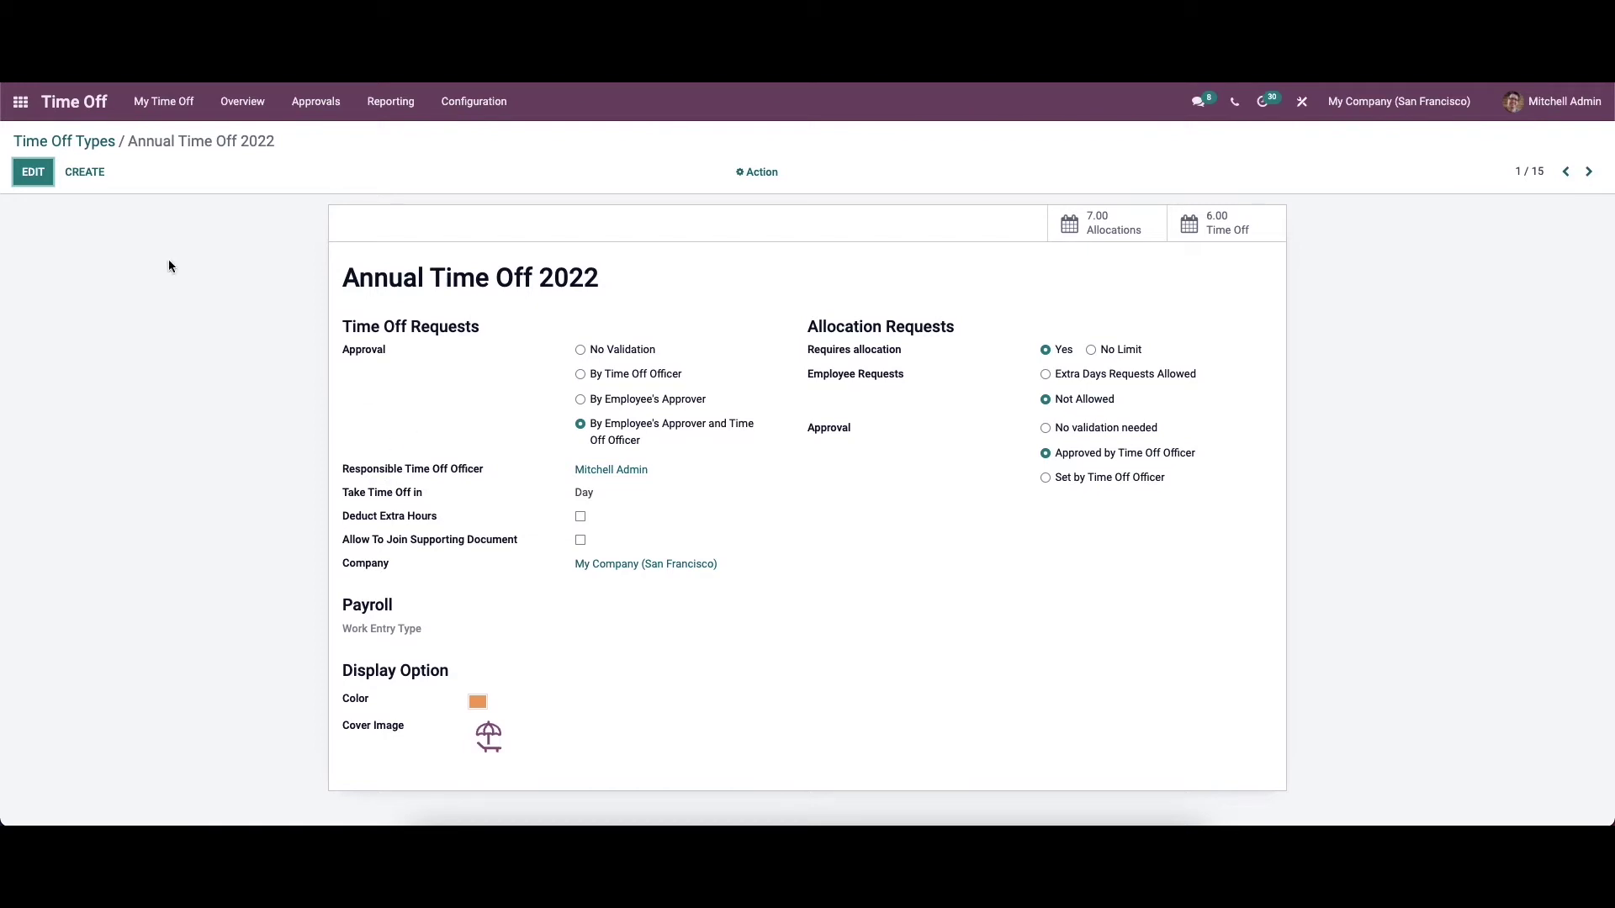
pyautogui.click(30, 173)
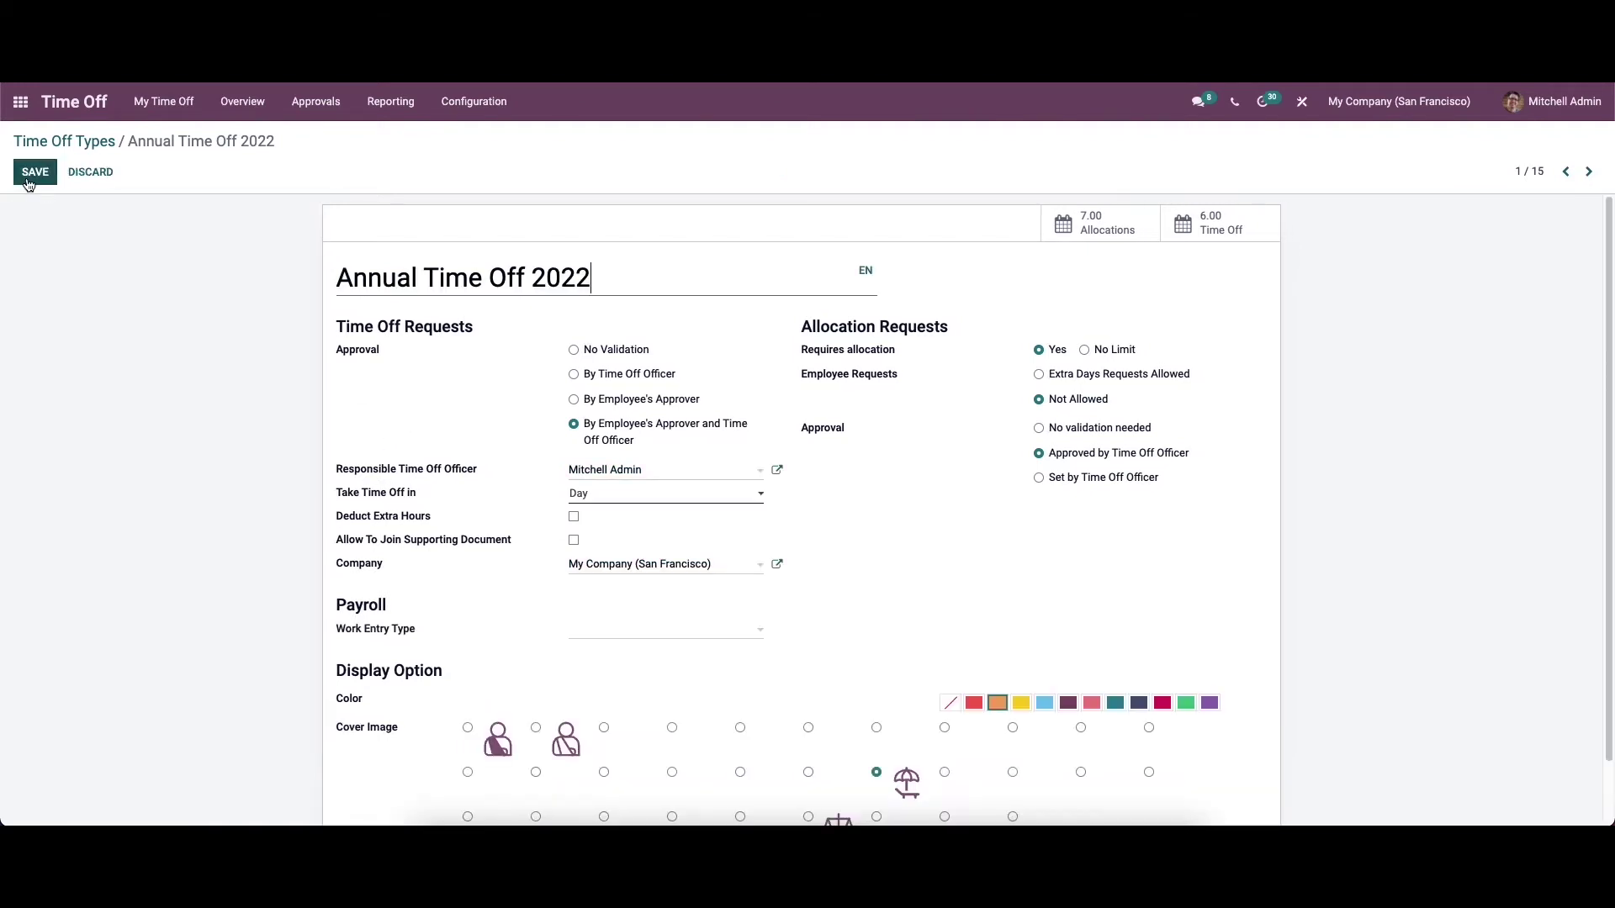
pyautogui.click(84, 171)
pyautogui.click(87, 149)
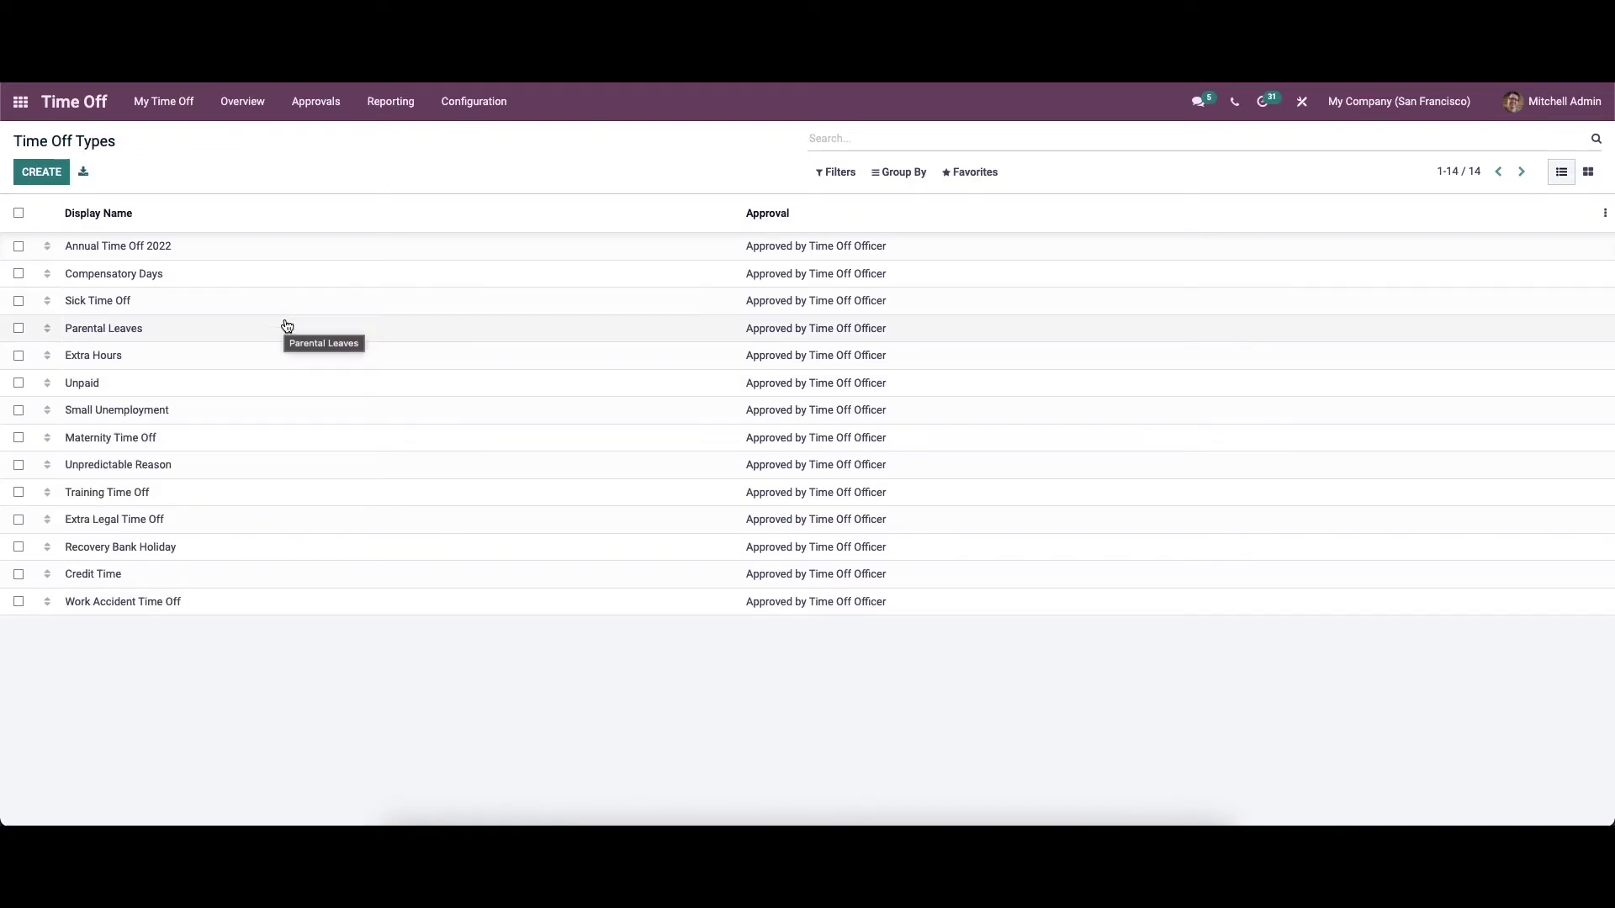
# Step: Create a new time off type named 'Extra Time Off'
pyautogui.click(32, 173)
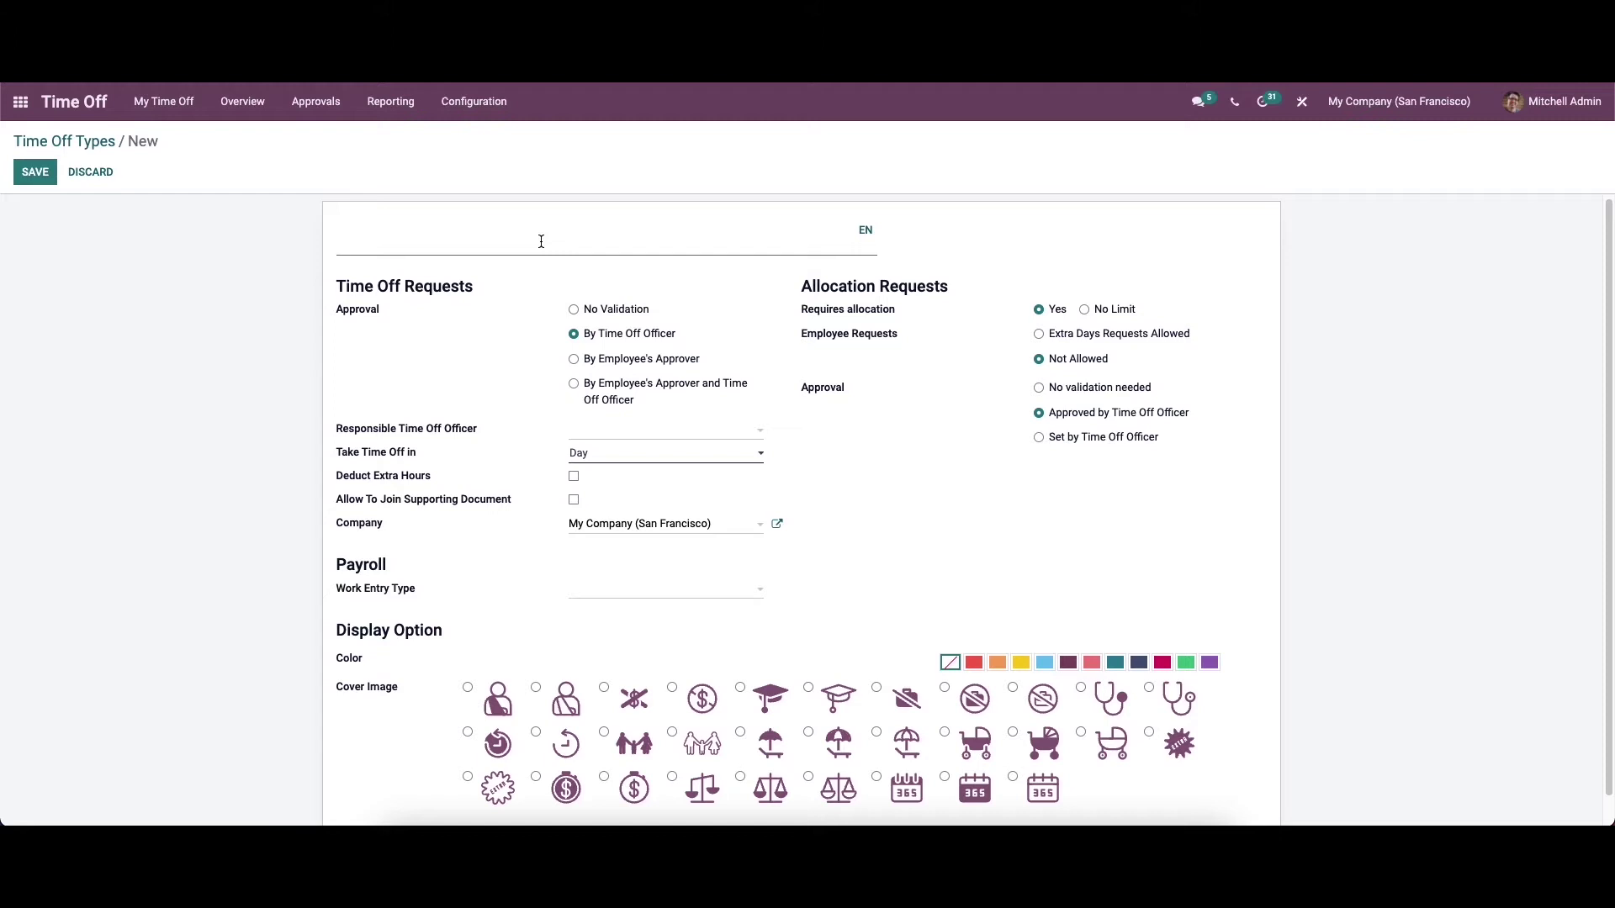
pyautogui.write('e')
pyautogui.press('BackSpace')
pyautogui.write('Extra Time ')
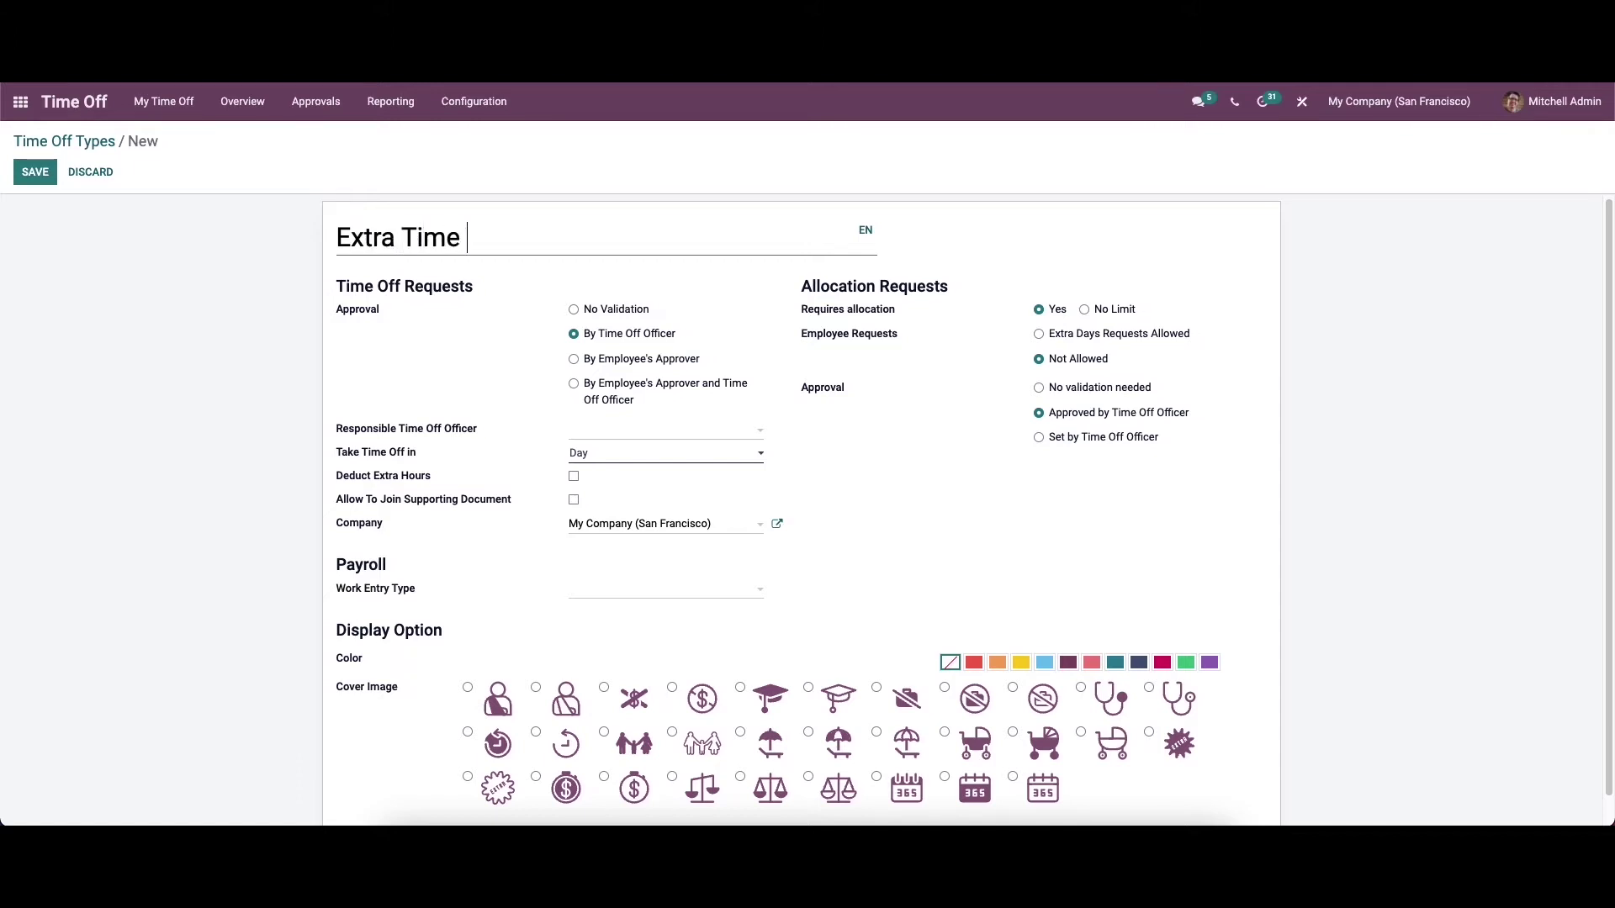
pyautogui.write('Off')
# Step: Set the Extra Time Off request approval to No Validation
pyautogui.click(575, 310)
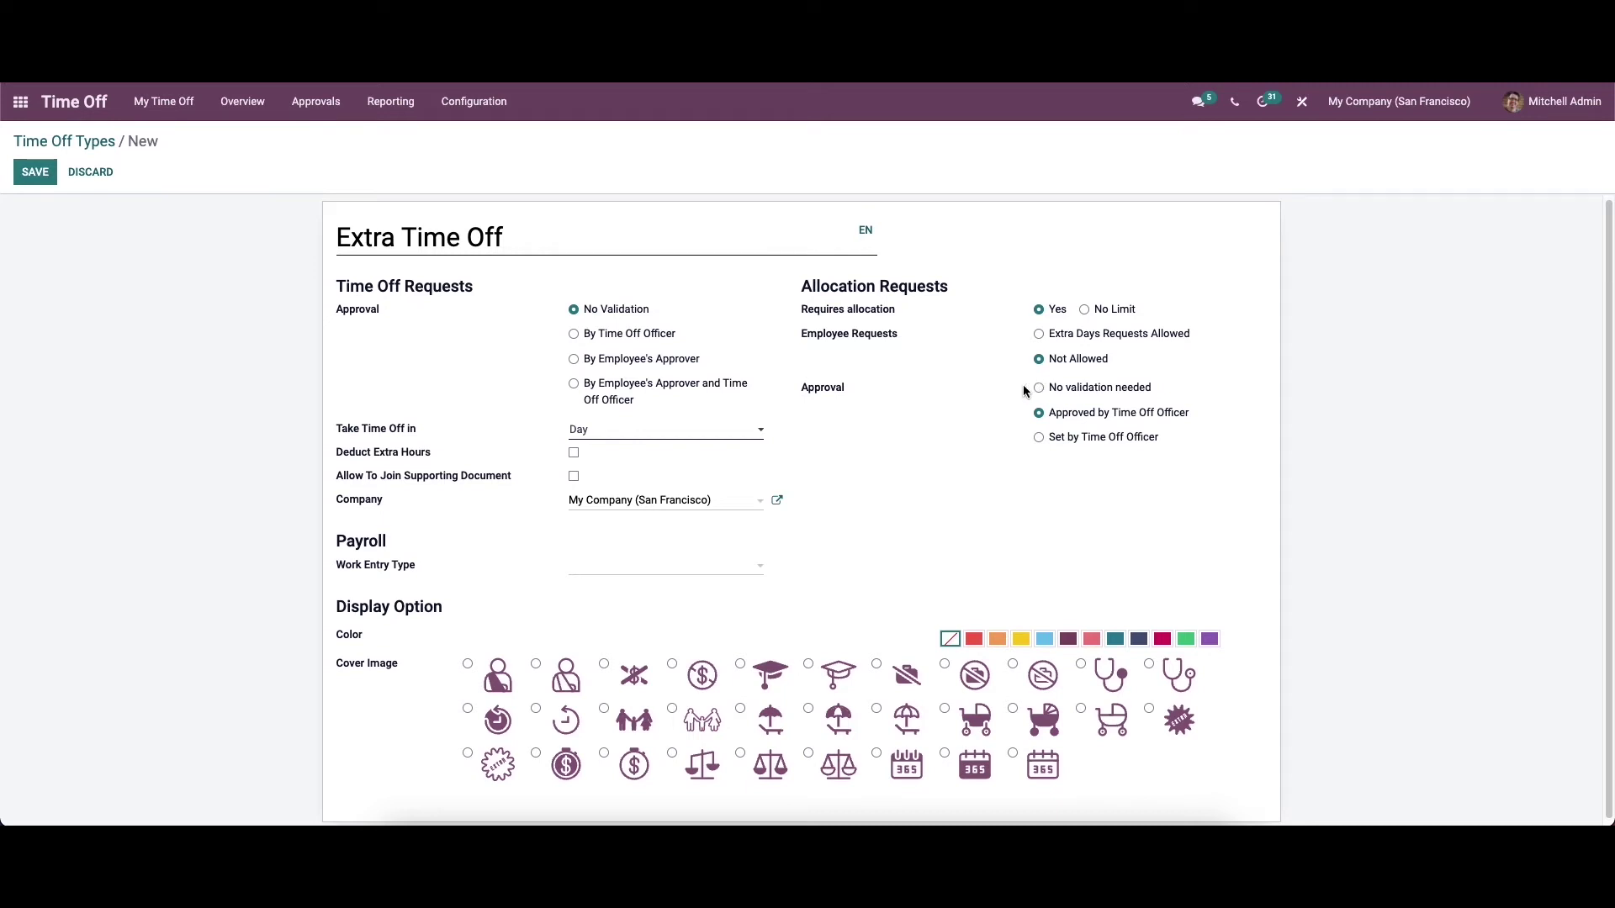
# Step: Have allocations set by Time Off Officer and choose a responsible time off officer
pyautogui.click(1039, 437)
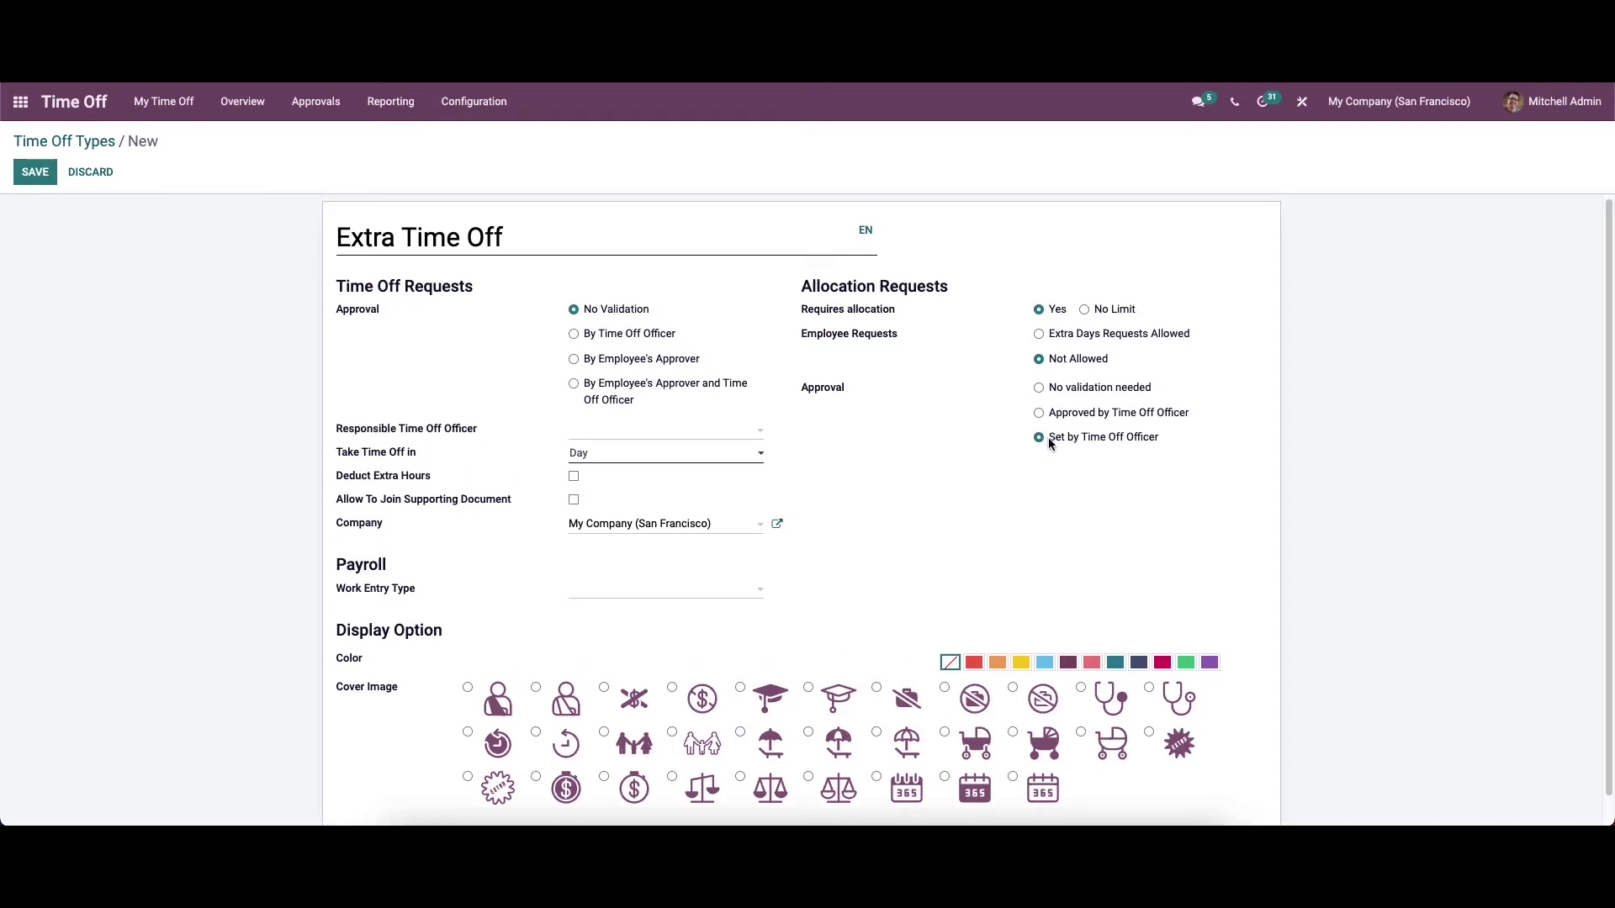
pyautogui.click(631, 433)
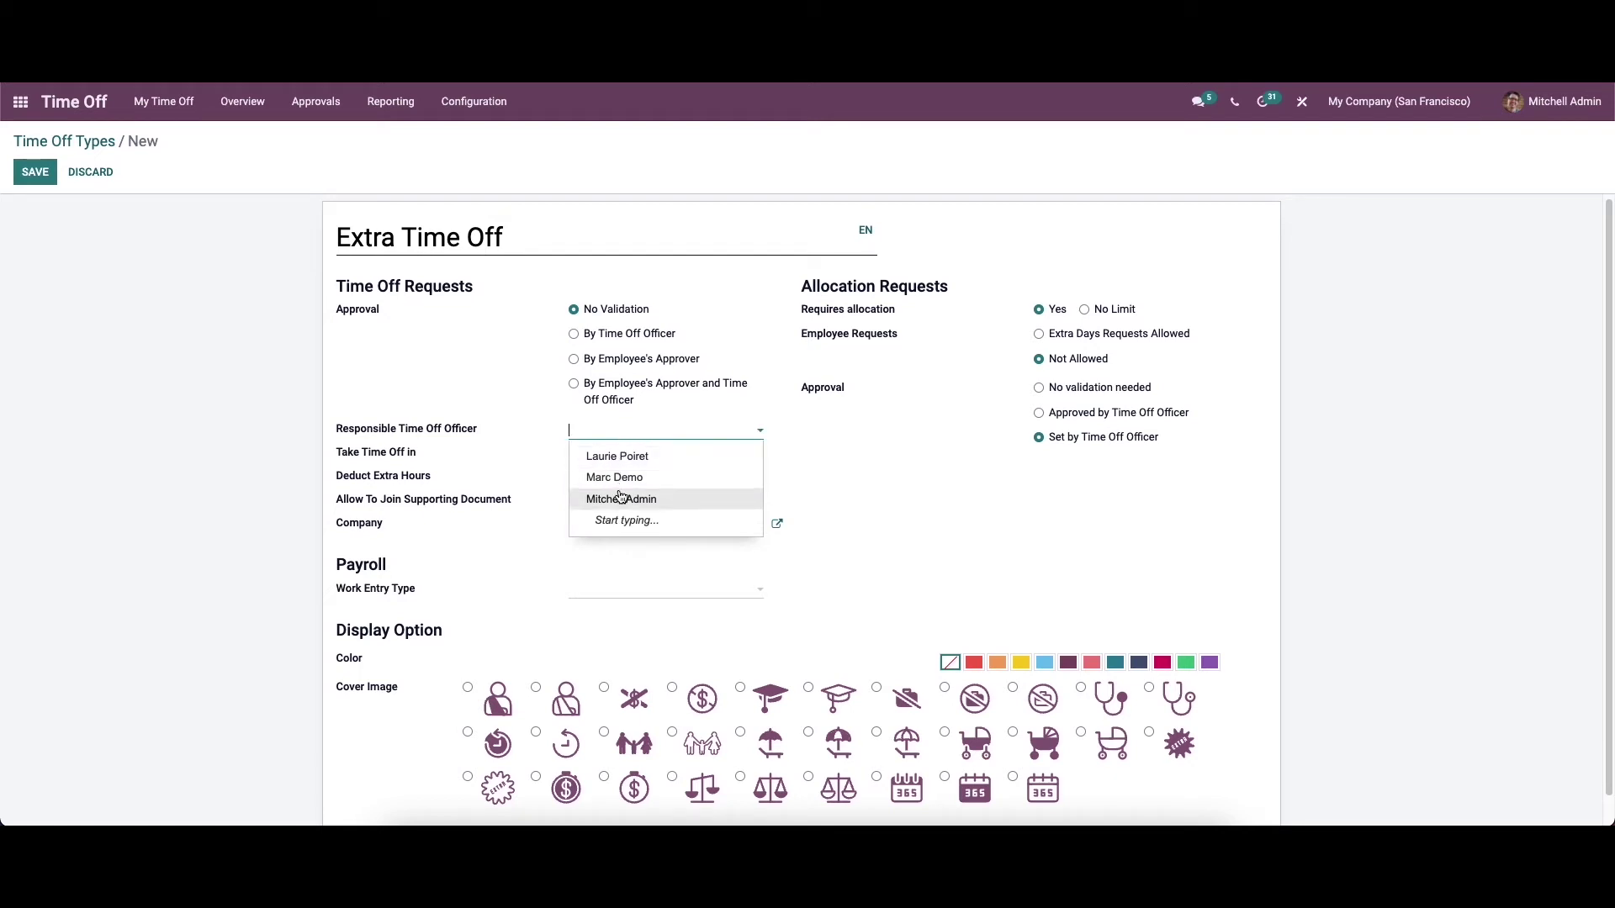
pyautogui.click(620, 499)
# Step: Keep time off taken in Days and the company unchanged
pyautogui.click(606, 456)
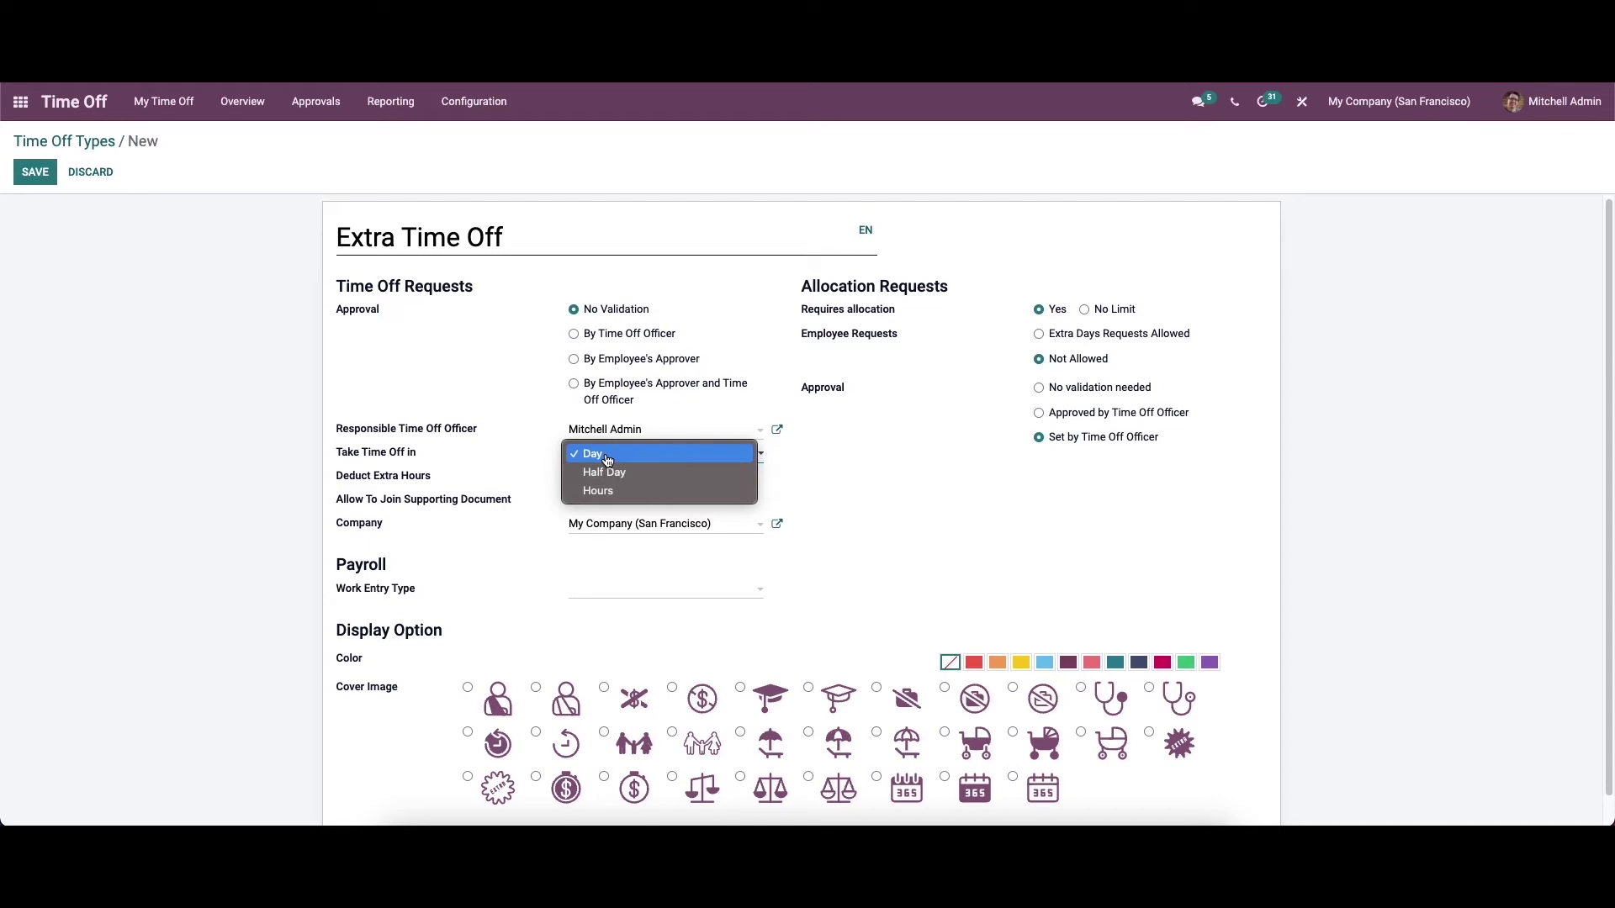
pyautogui.click(537, 463)
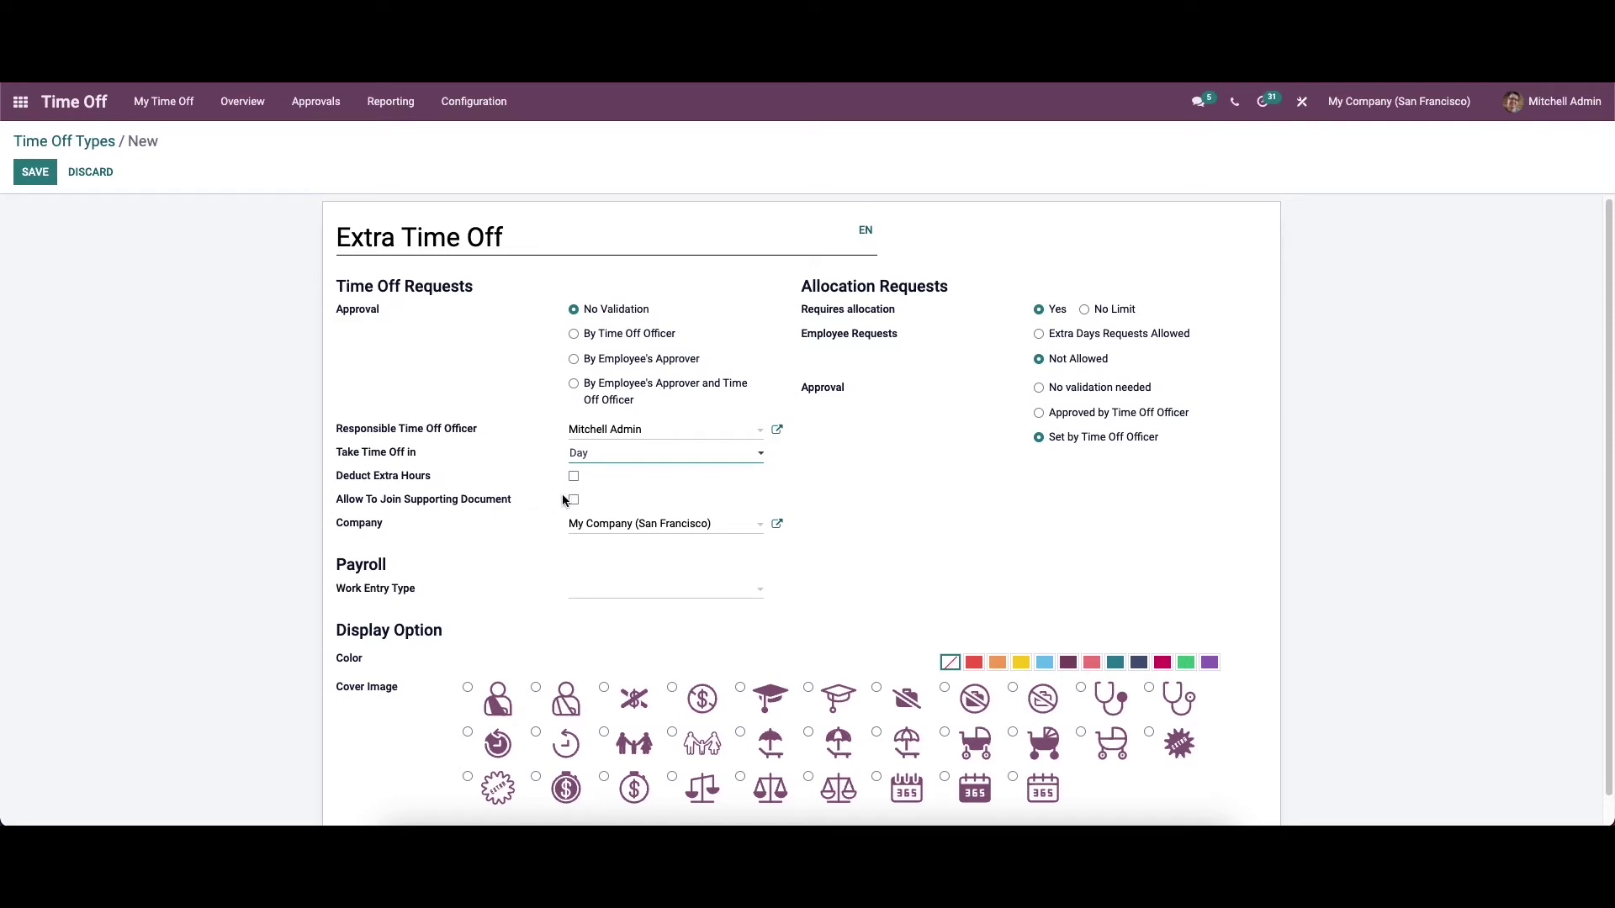
pyautogui.click(617, 525)
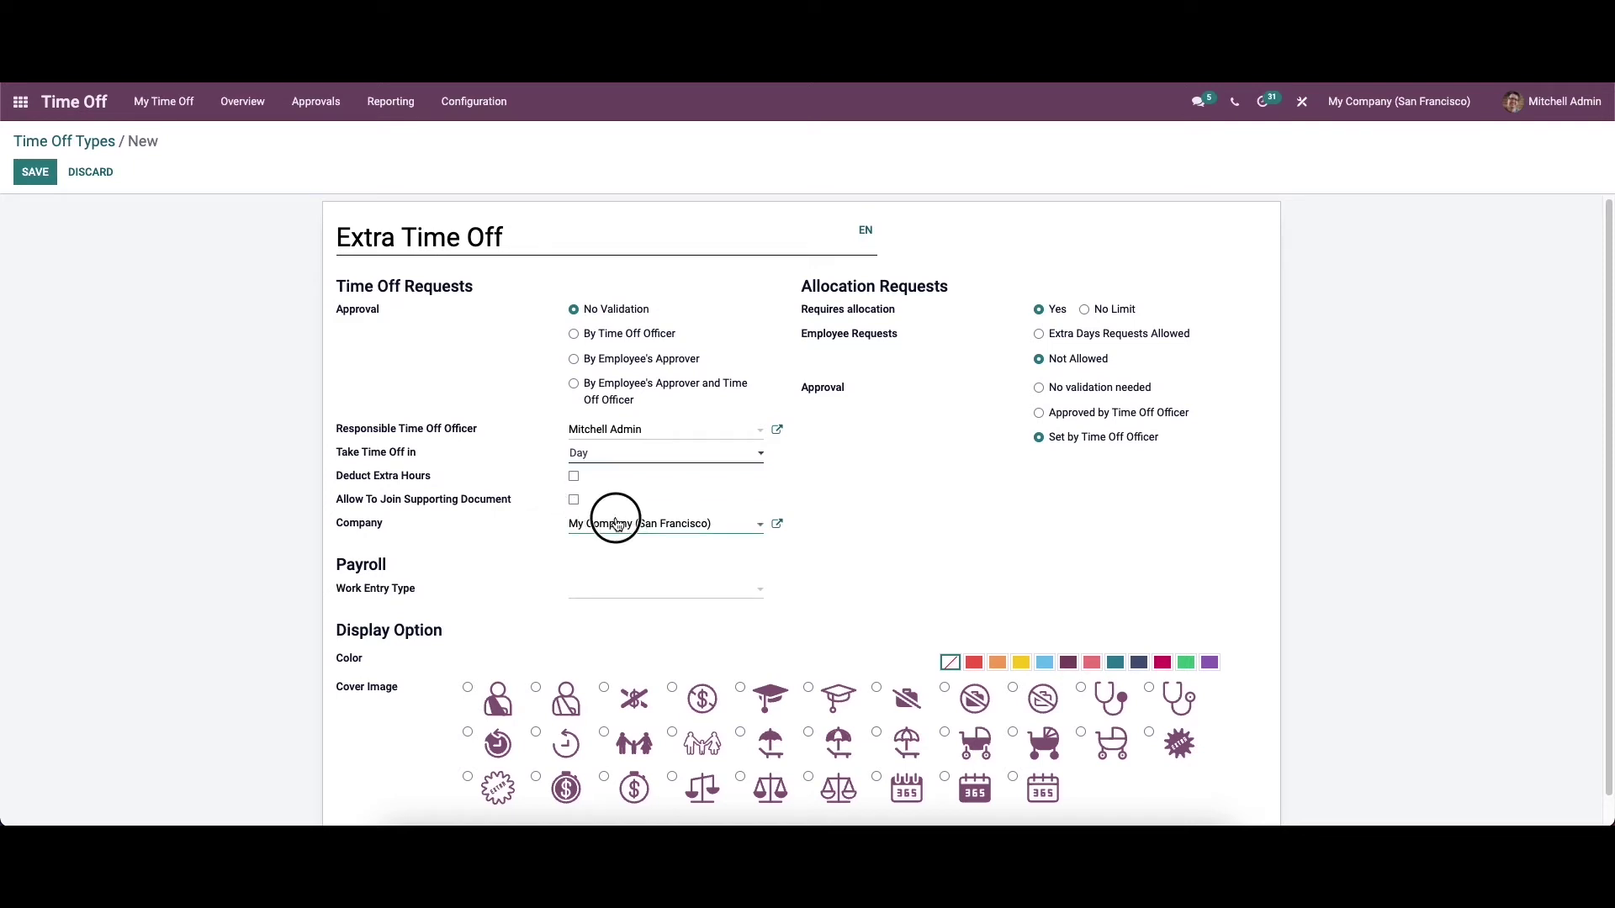
pyautogui.click(722, 516)
# Step: Set work entry type Annual Time Off 2022, pick light-blue colour, and save Extra Time Off
pyautogui.scroll(-1, 627, 547)
pyautogui.click(628, 562)
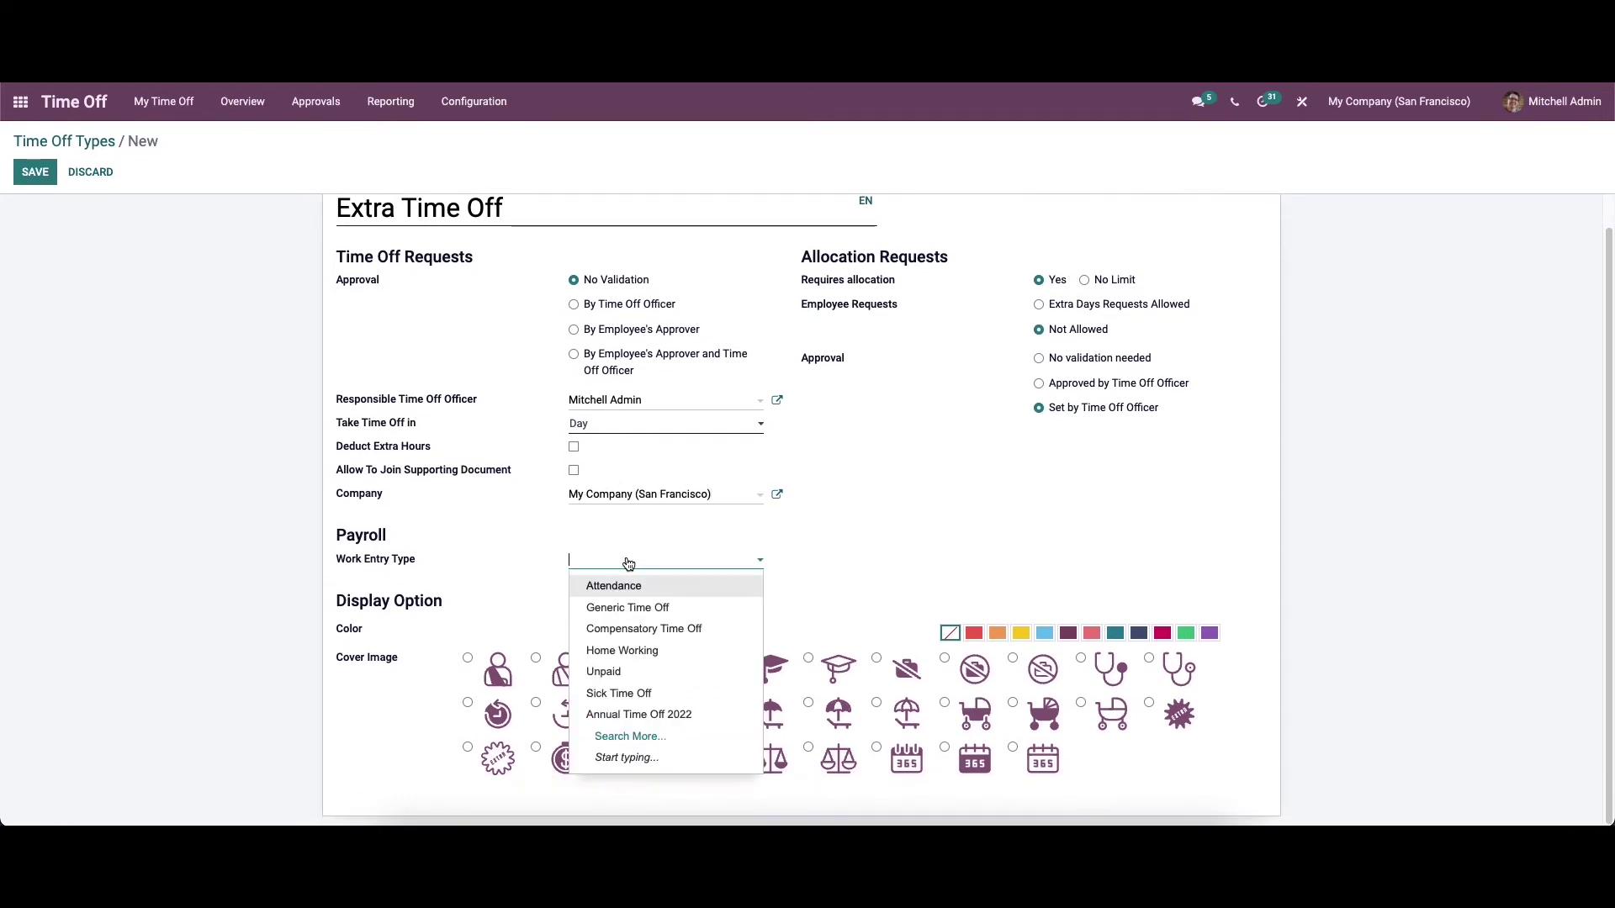
pyautogui.click(654, 714)
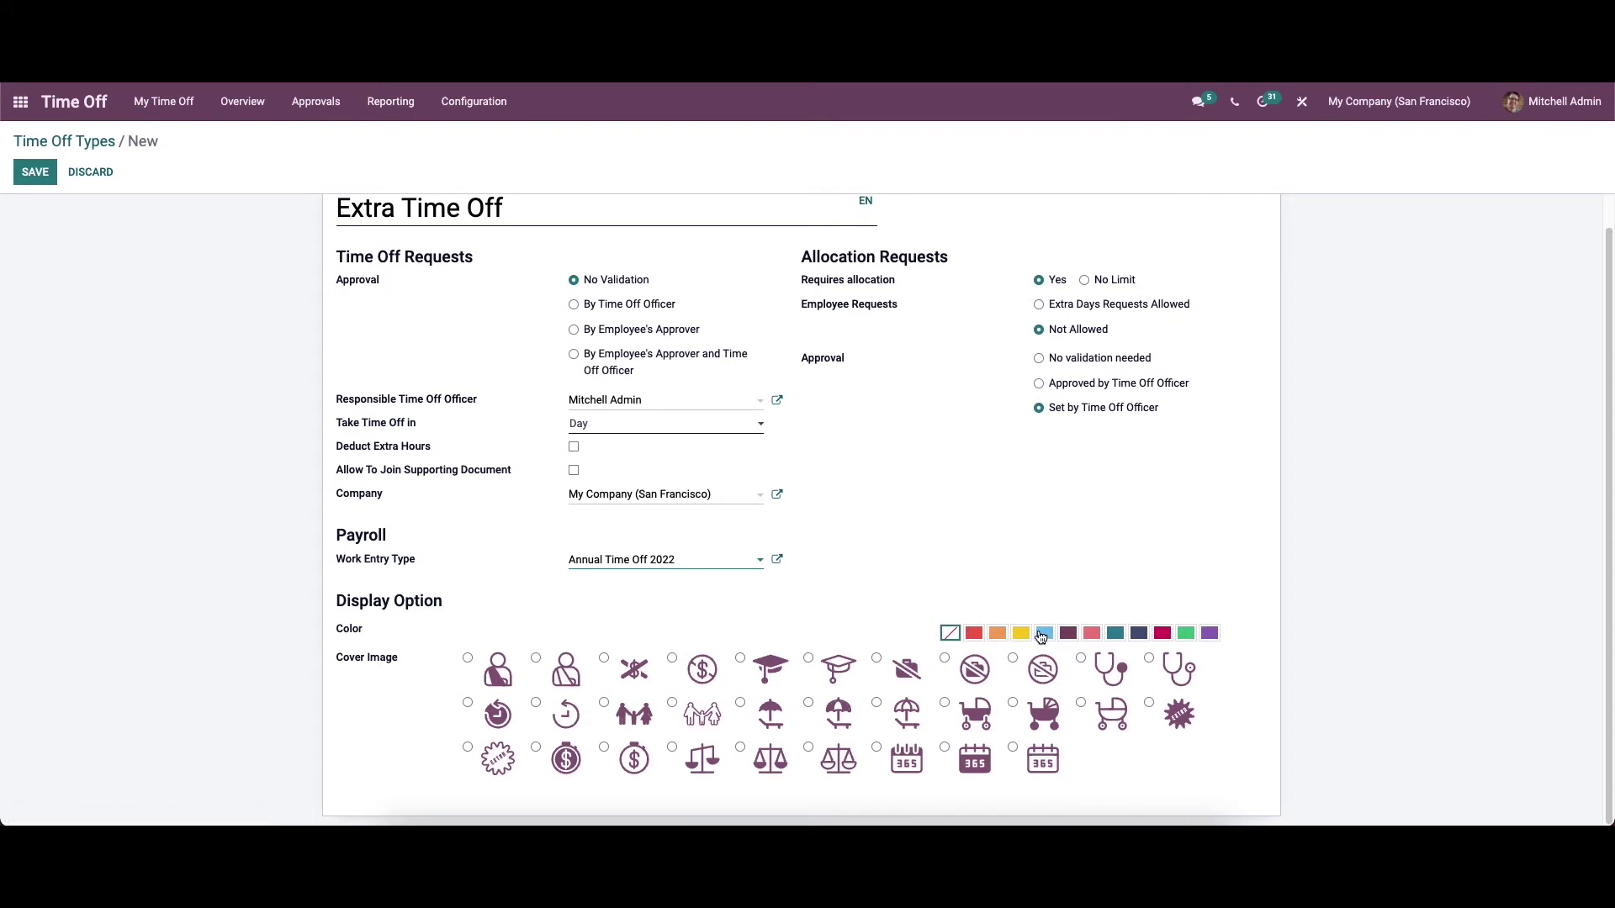
pyautogui.click(1044, 634)
pyautogui.scroll(2, 494, 589)
pyautogui.click(47, 178)
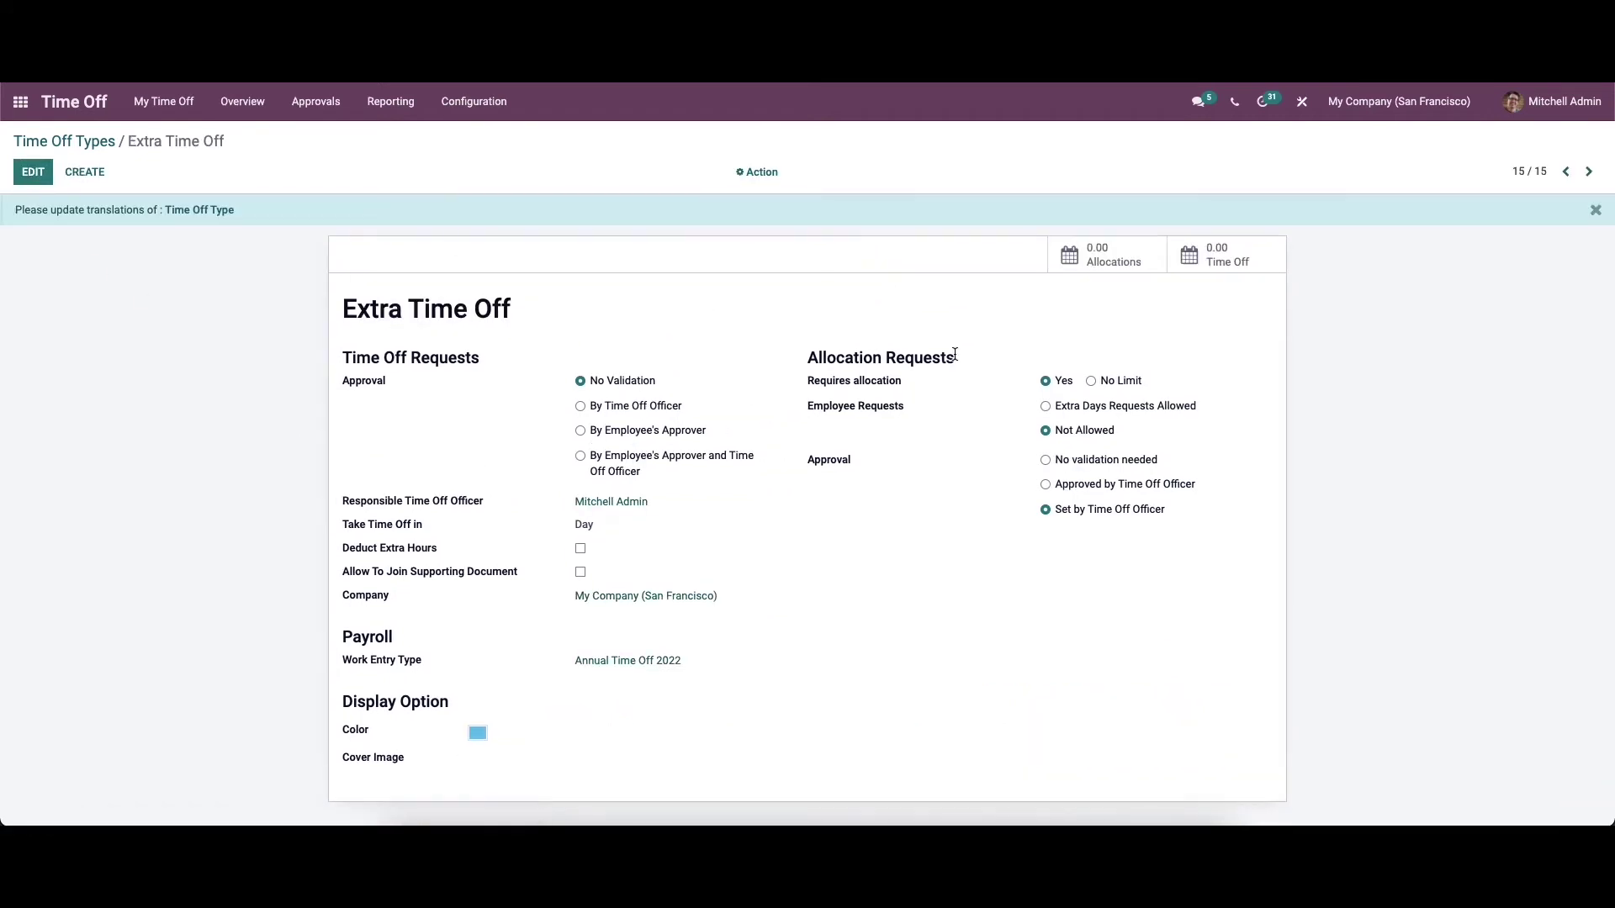
# Step: Check Extra Time Off's Allocations and Time Off records, then go back to Time Off Types
pyautogui.click(1084, 258)
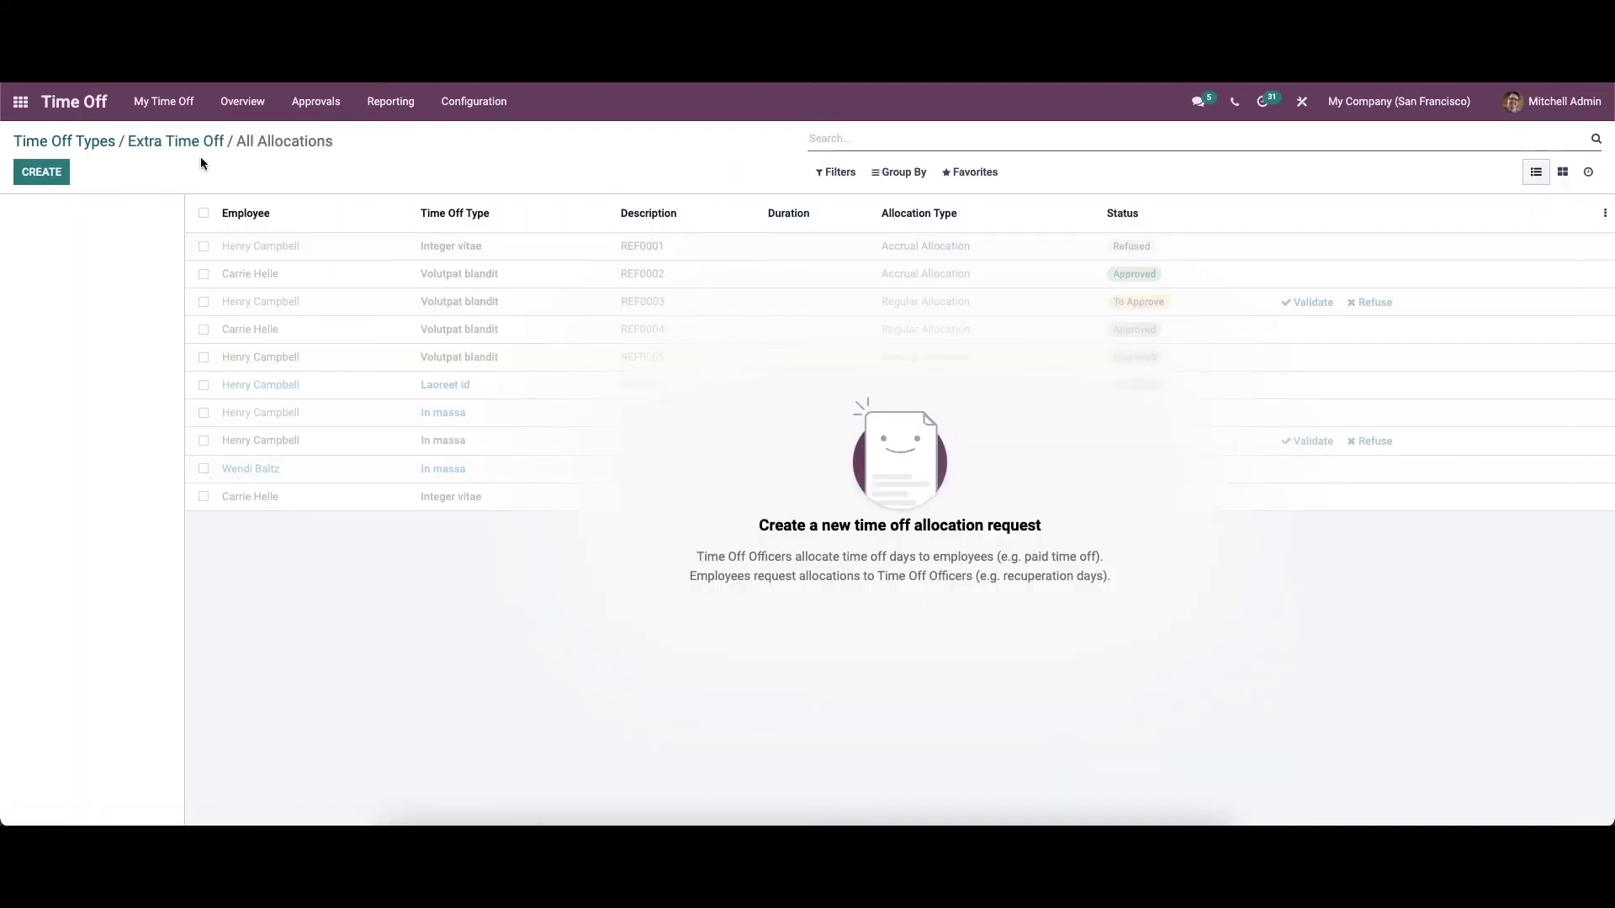
pyautogui.click(198, 140)
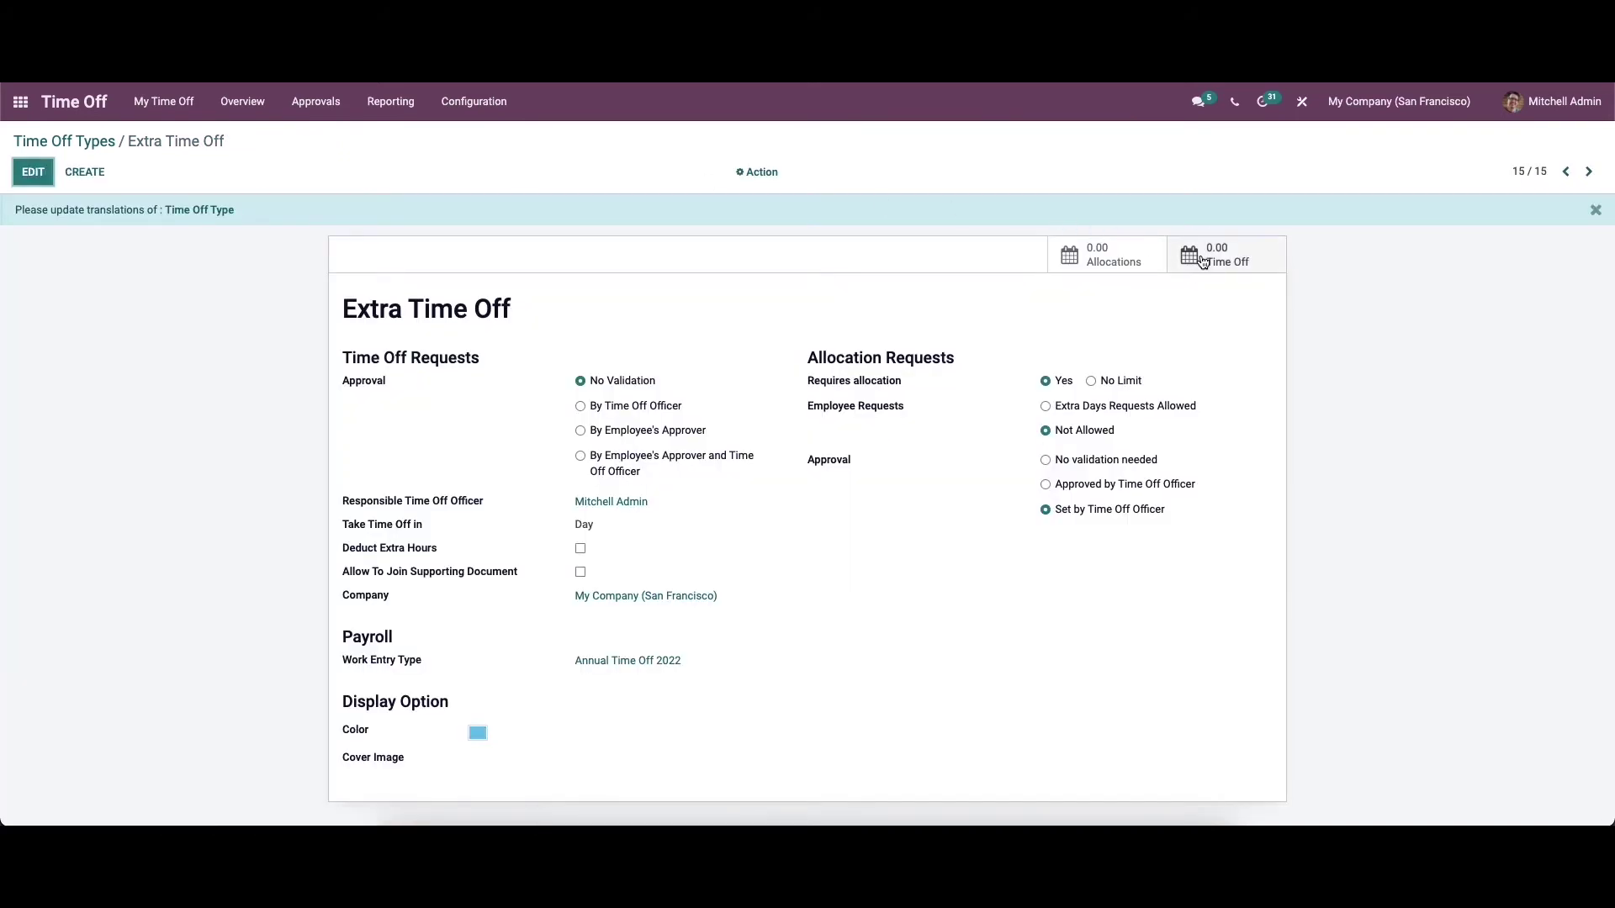
pyautogui.click(1201, 258)
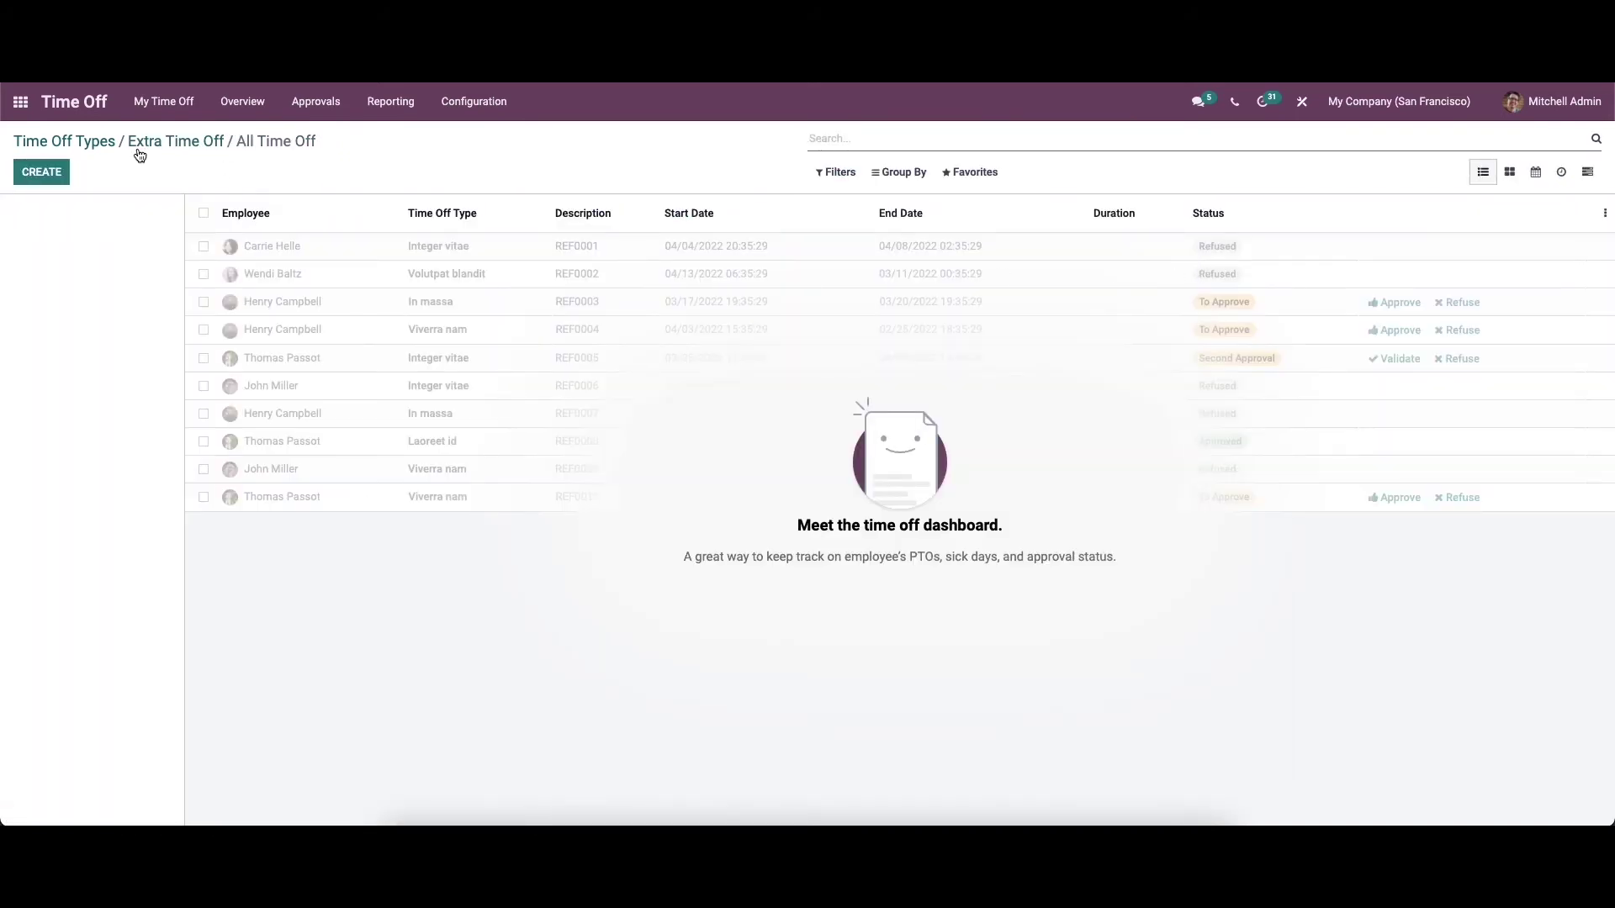
pyautogui.click(175, 141)
pyautogui.click(80, 141)
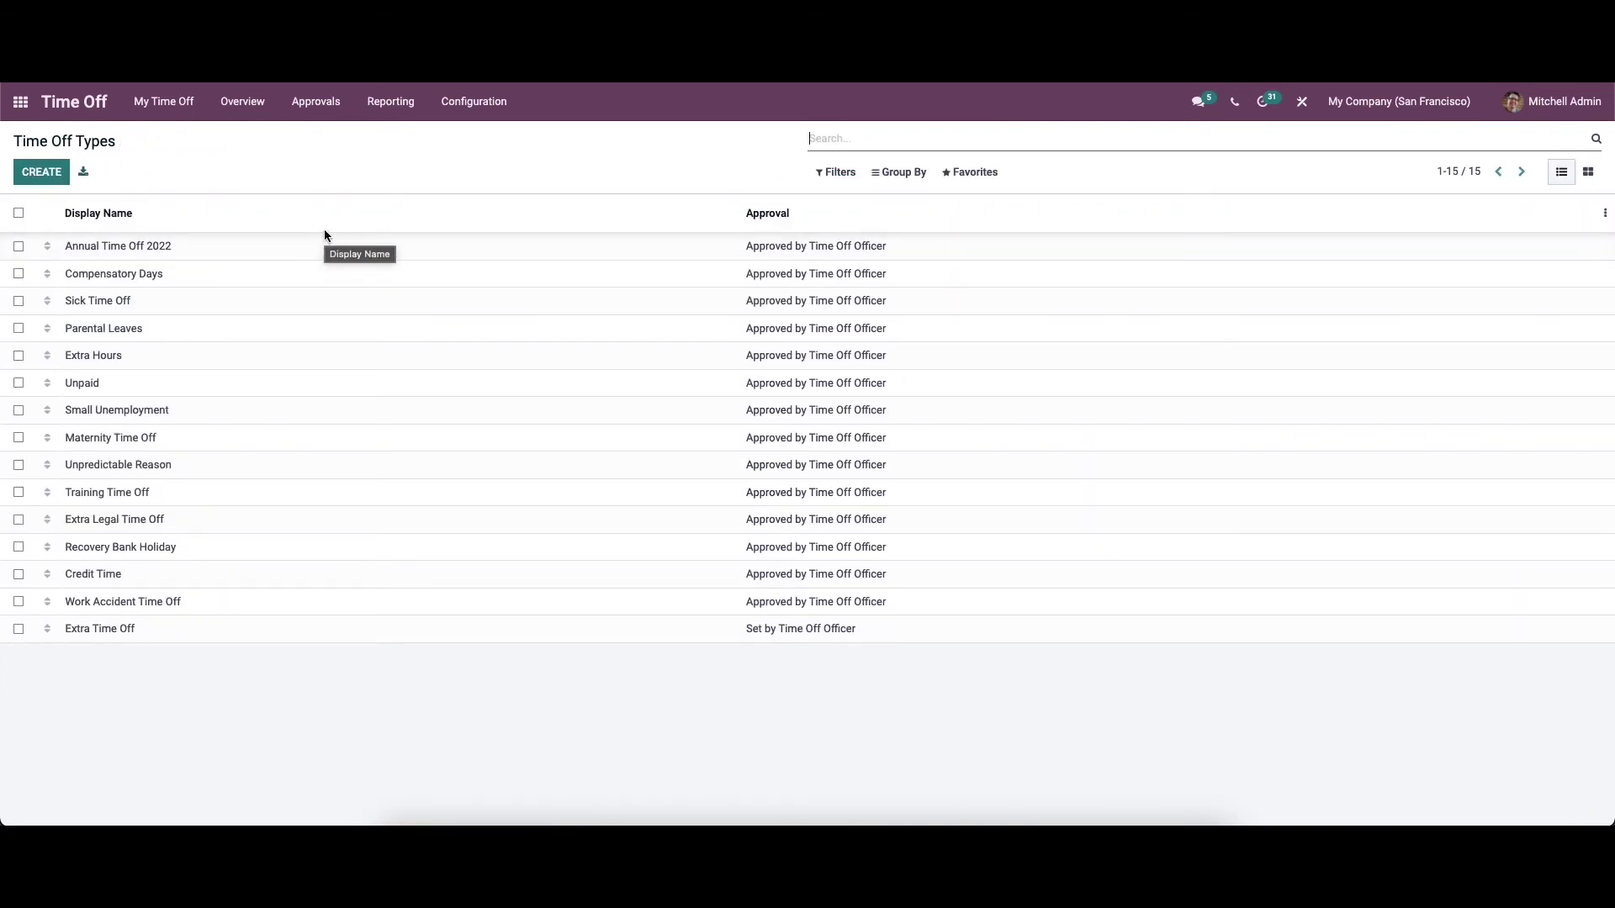
# Step: Show time off awaiting approval via Approvals > Time Off, then switch to the team Overview
pyautogui.click(312, 116)
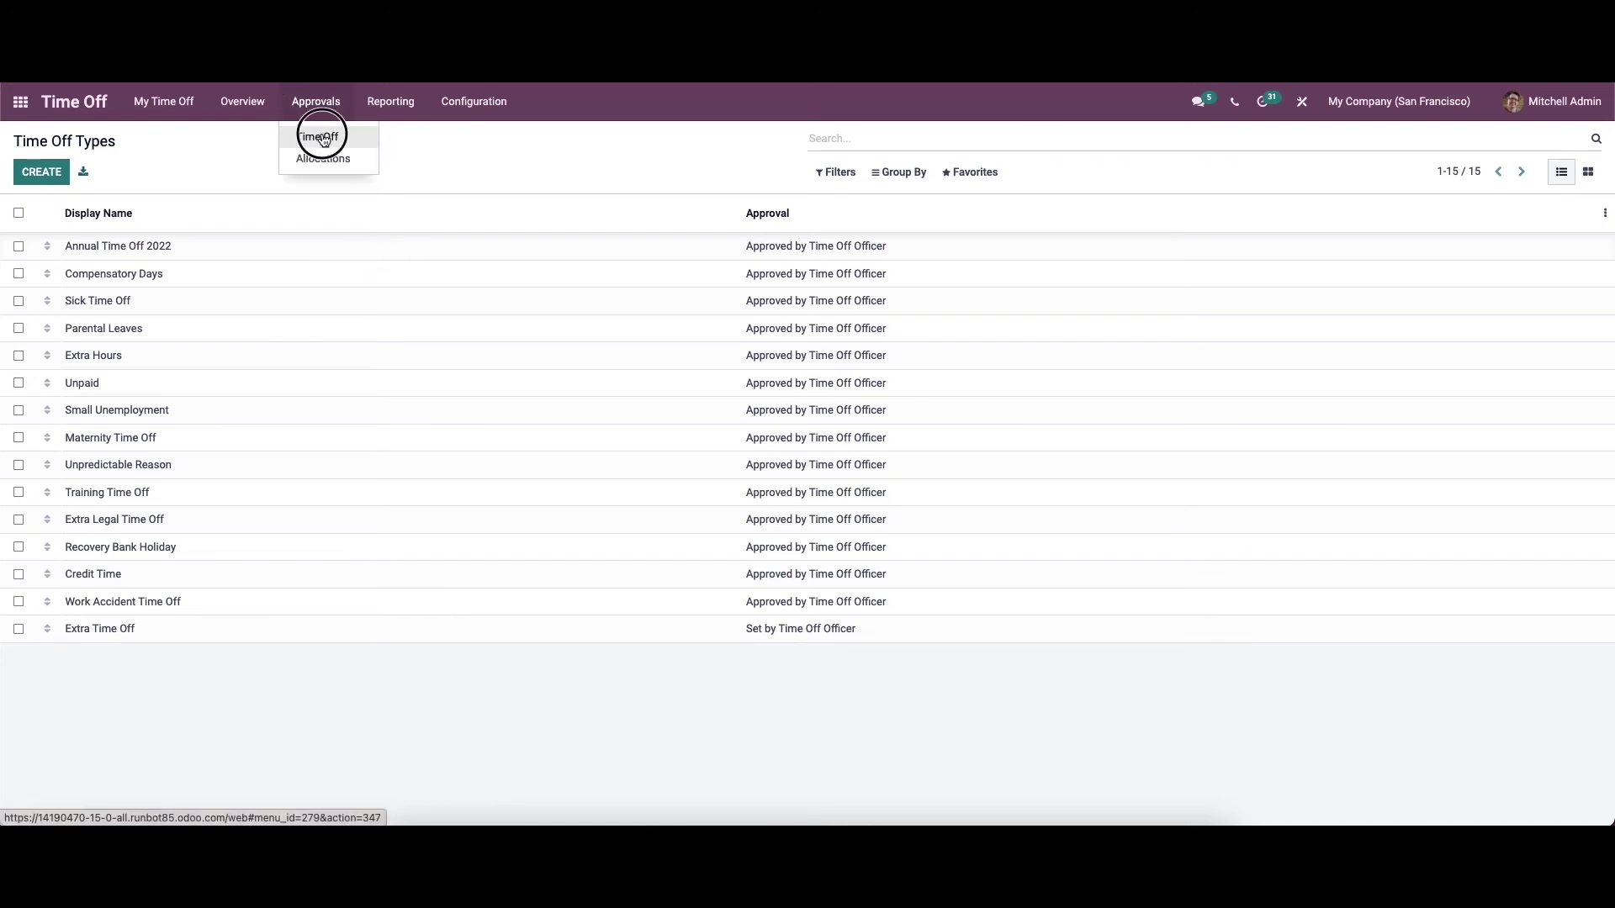
pyautogui.click(320, 136)
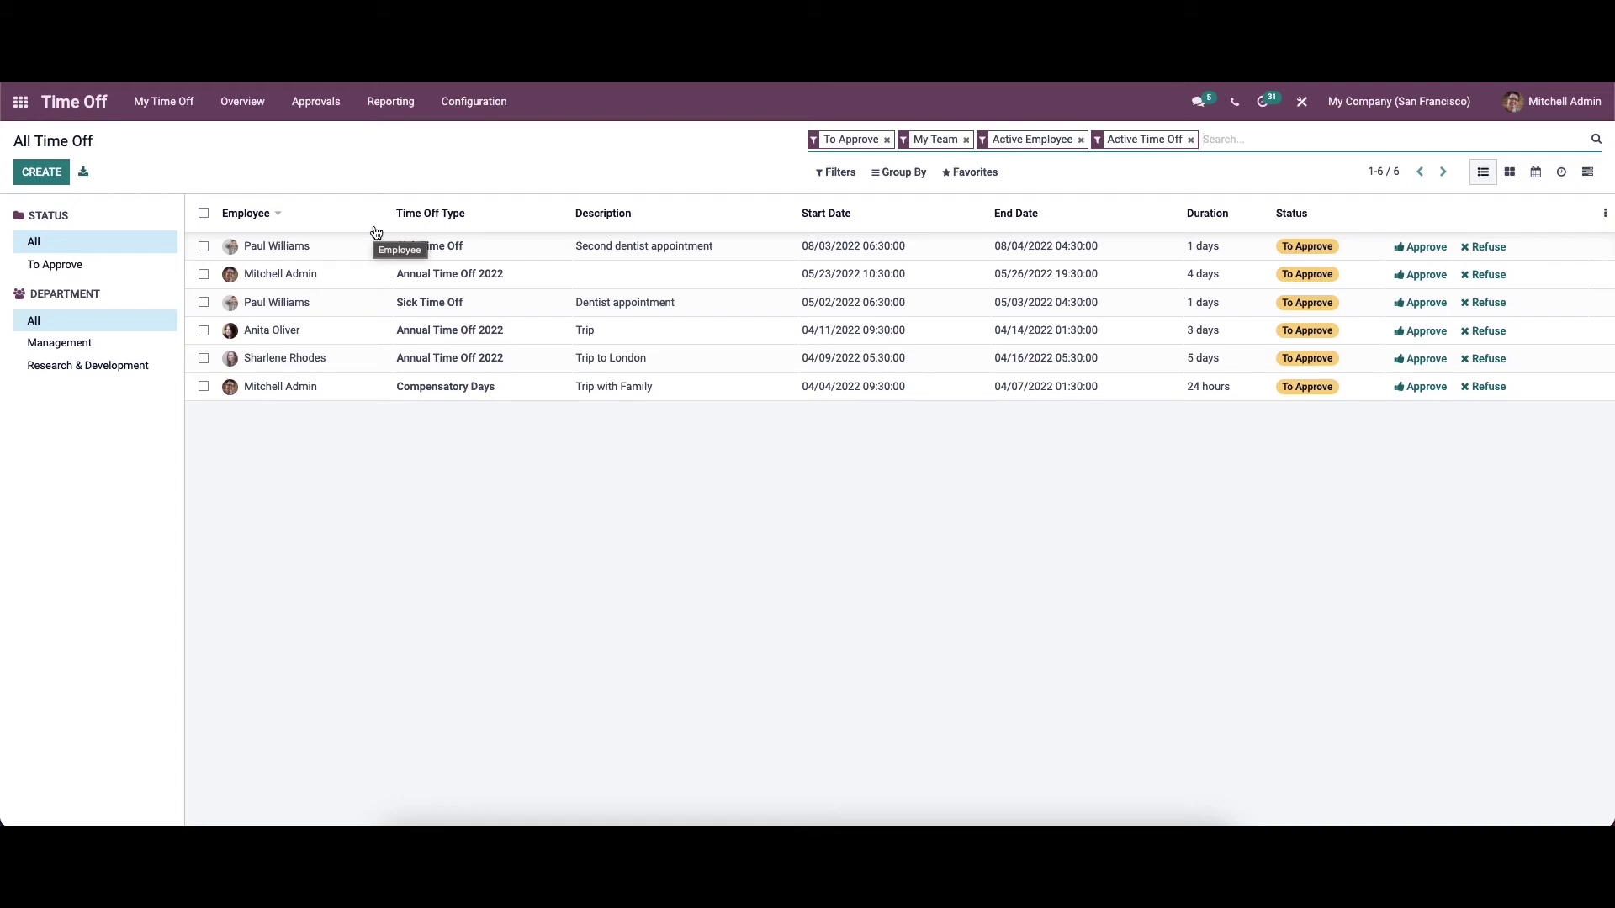
pyautogui.click(248, 102)
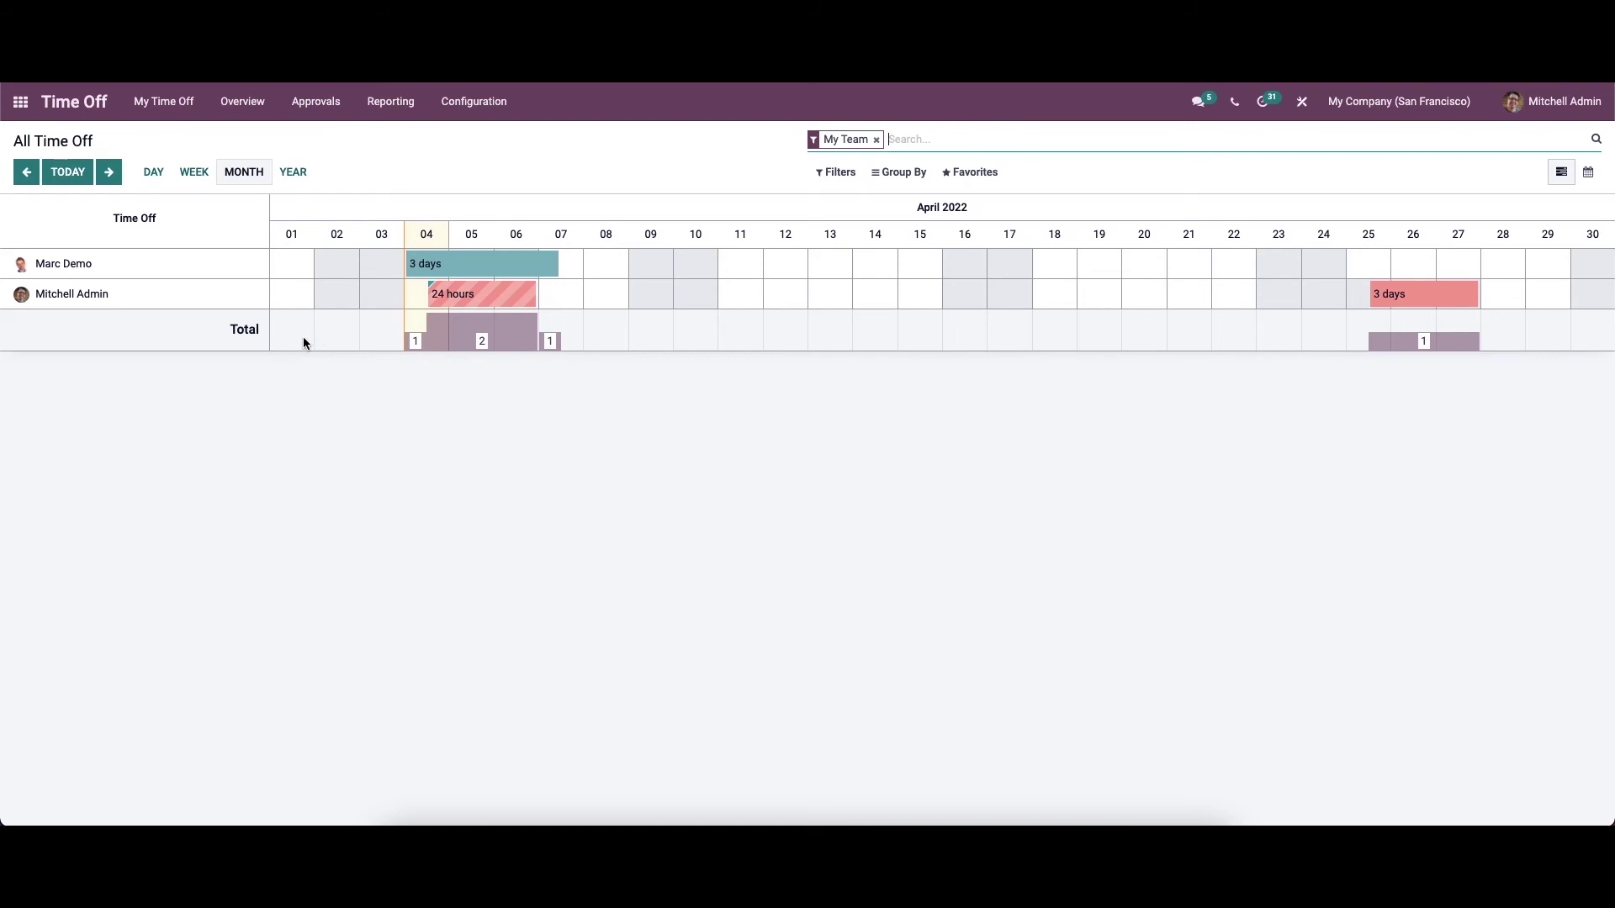
# Step: Browse the timeline two months ahead and back to April 2022, then bring up Filters
pyautogui.click(110, 174)
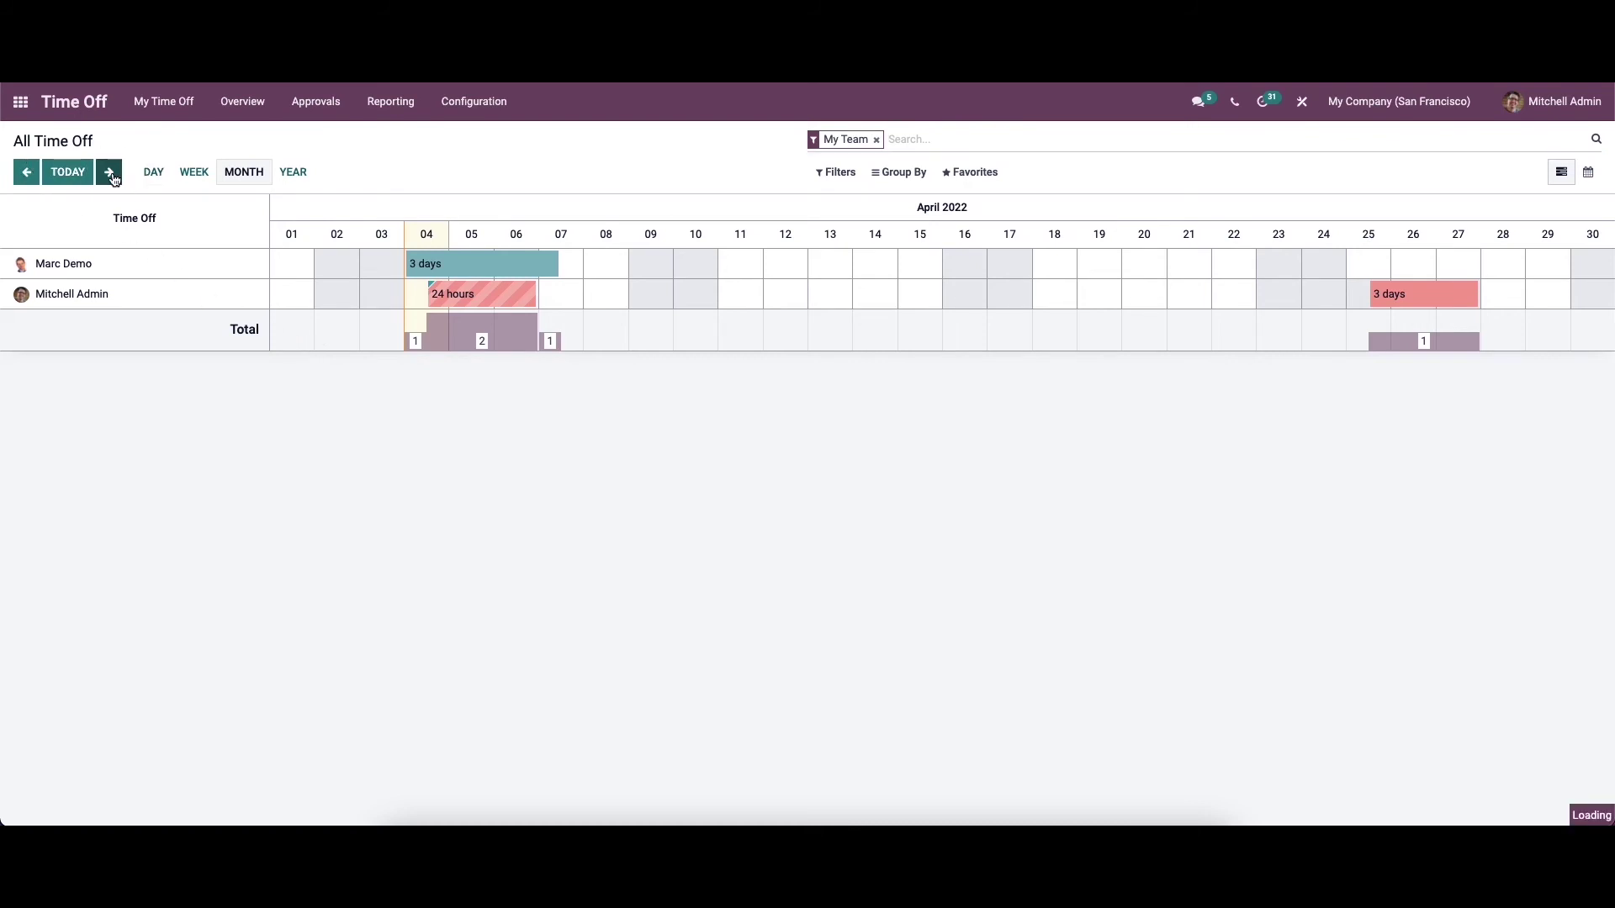
pyautogui.click(111, 174)
pyautogui.click(24, 173)
pyautogui.click(23, 173)
pyautogui.click(834, 173)
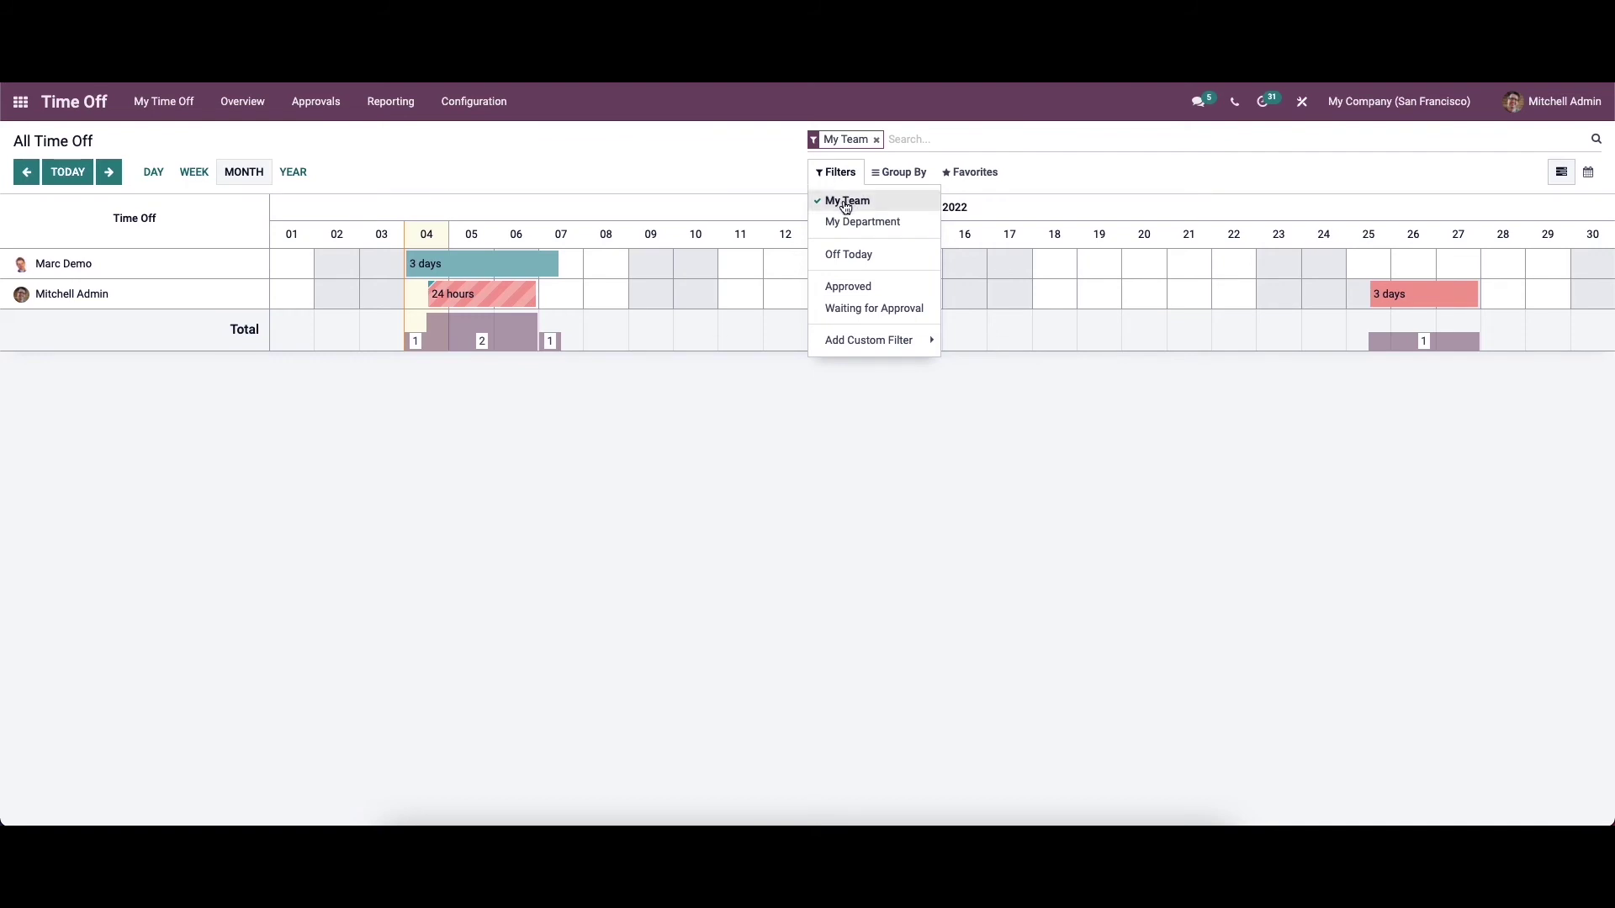
# Step: Try the My Department and Off Today filters, ending with only My Team applied
pyautogui.click(843, 221)
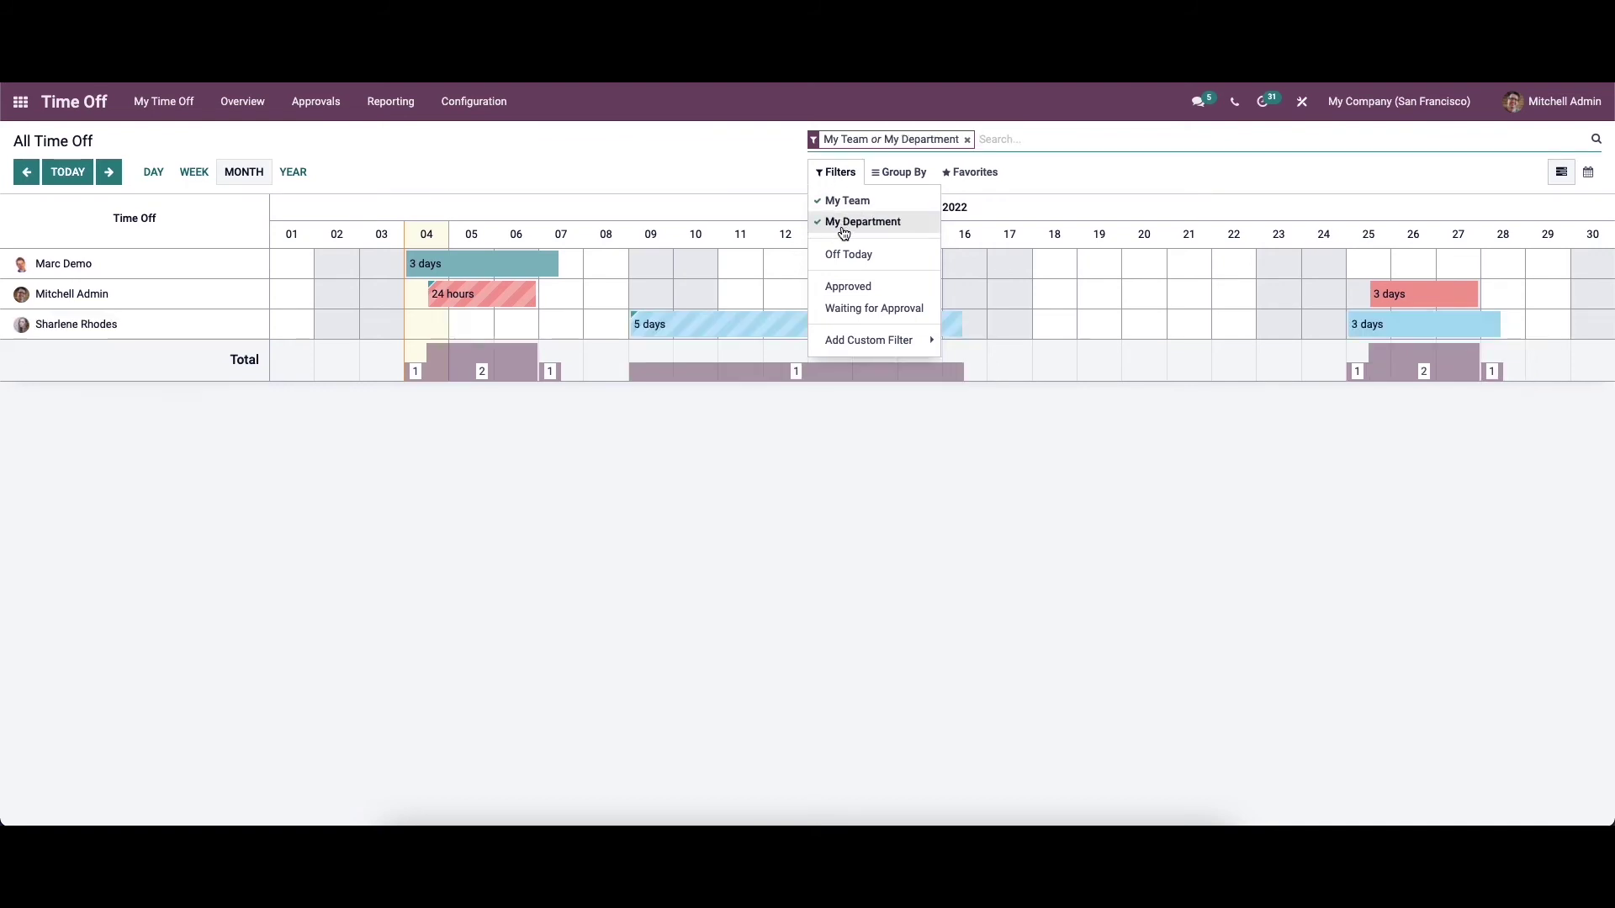
pyautogui.click(850, 221)
pyautogui.click(848, 200)
pyautogui.click(851, 254)
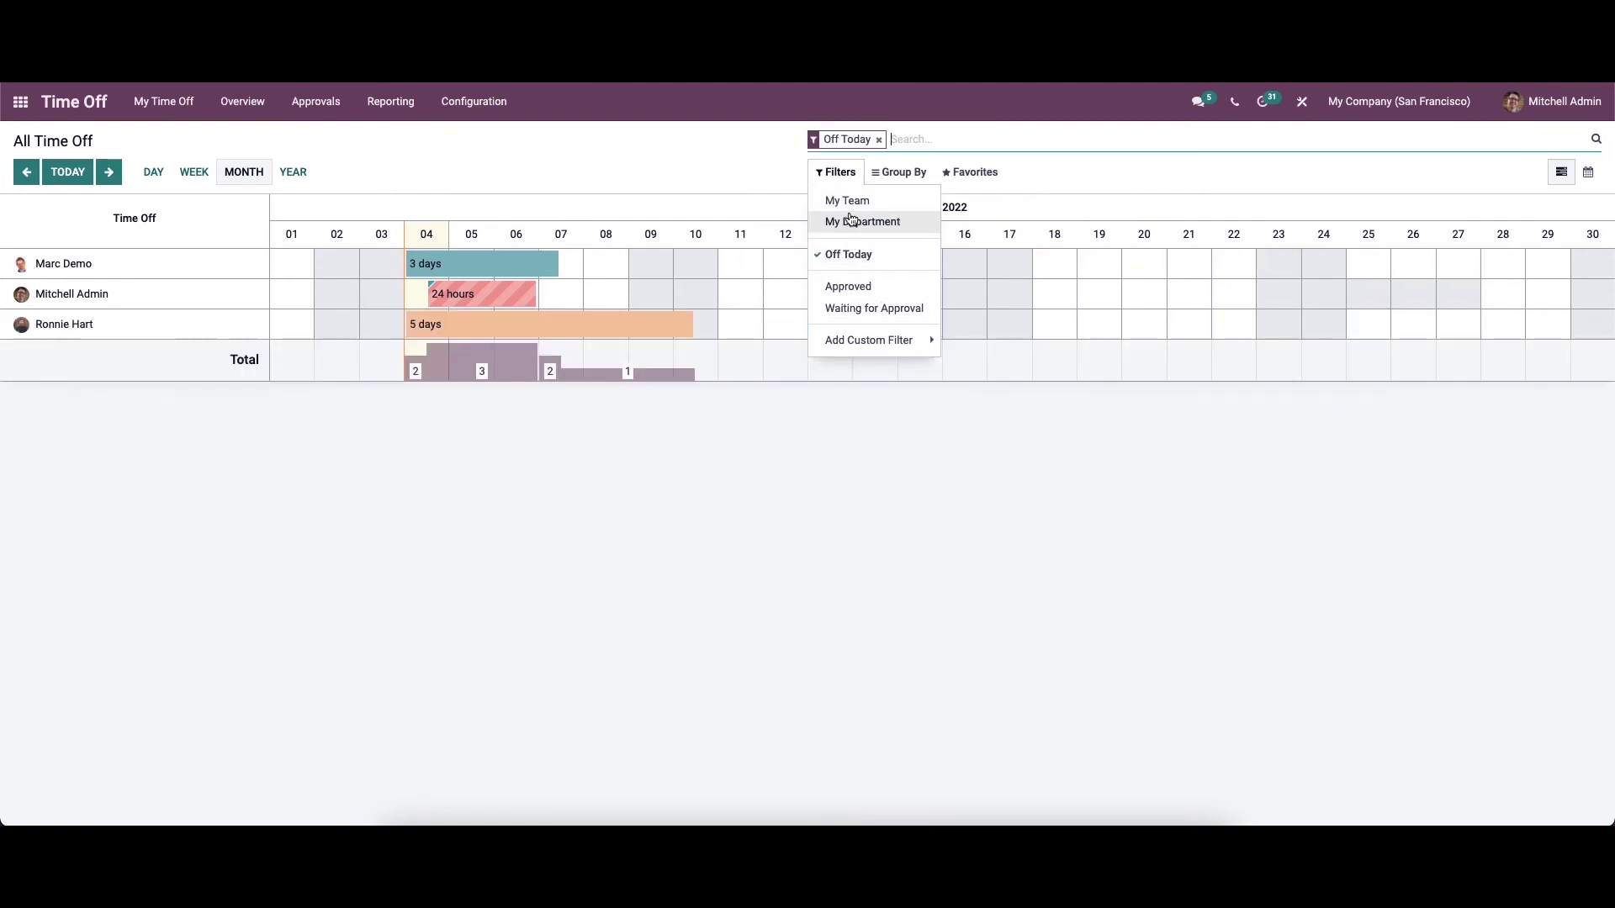
pyautogui.click(848, 200)
pyautogui.click(849, 254)
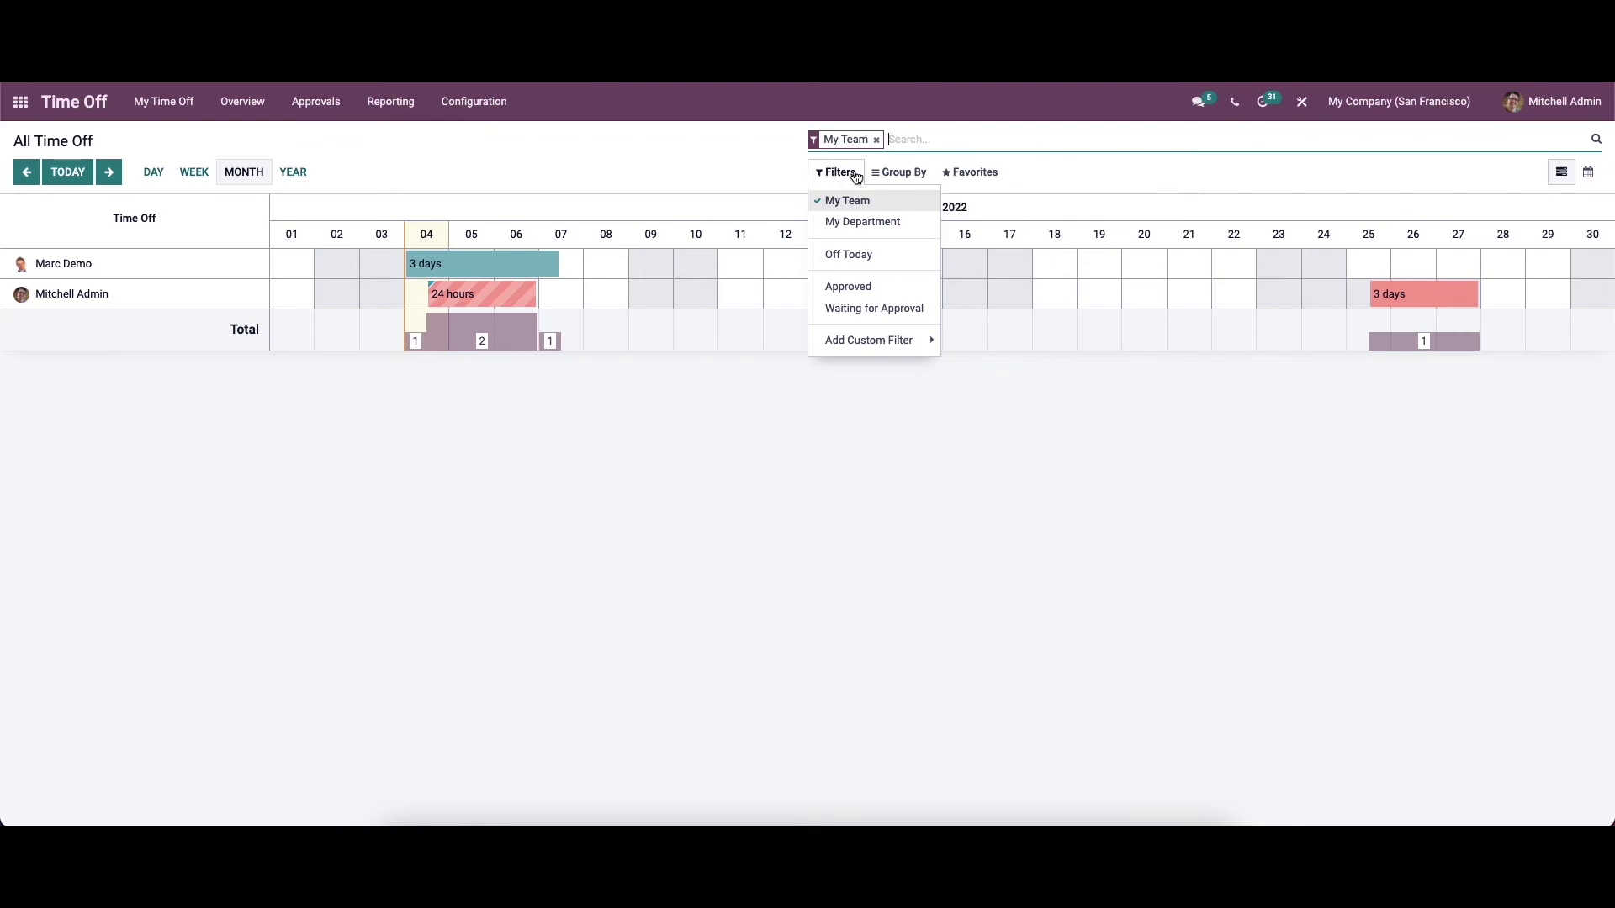
# Step: Group the timeline by Job Position, Company and Department, then clear all groupings
pyautogui.click(883, 172)
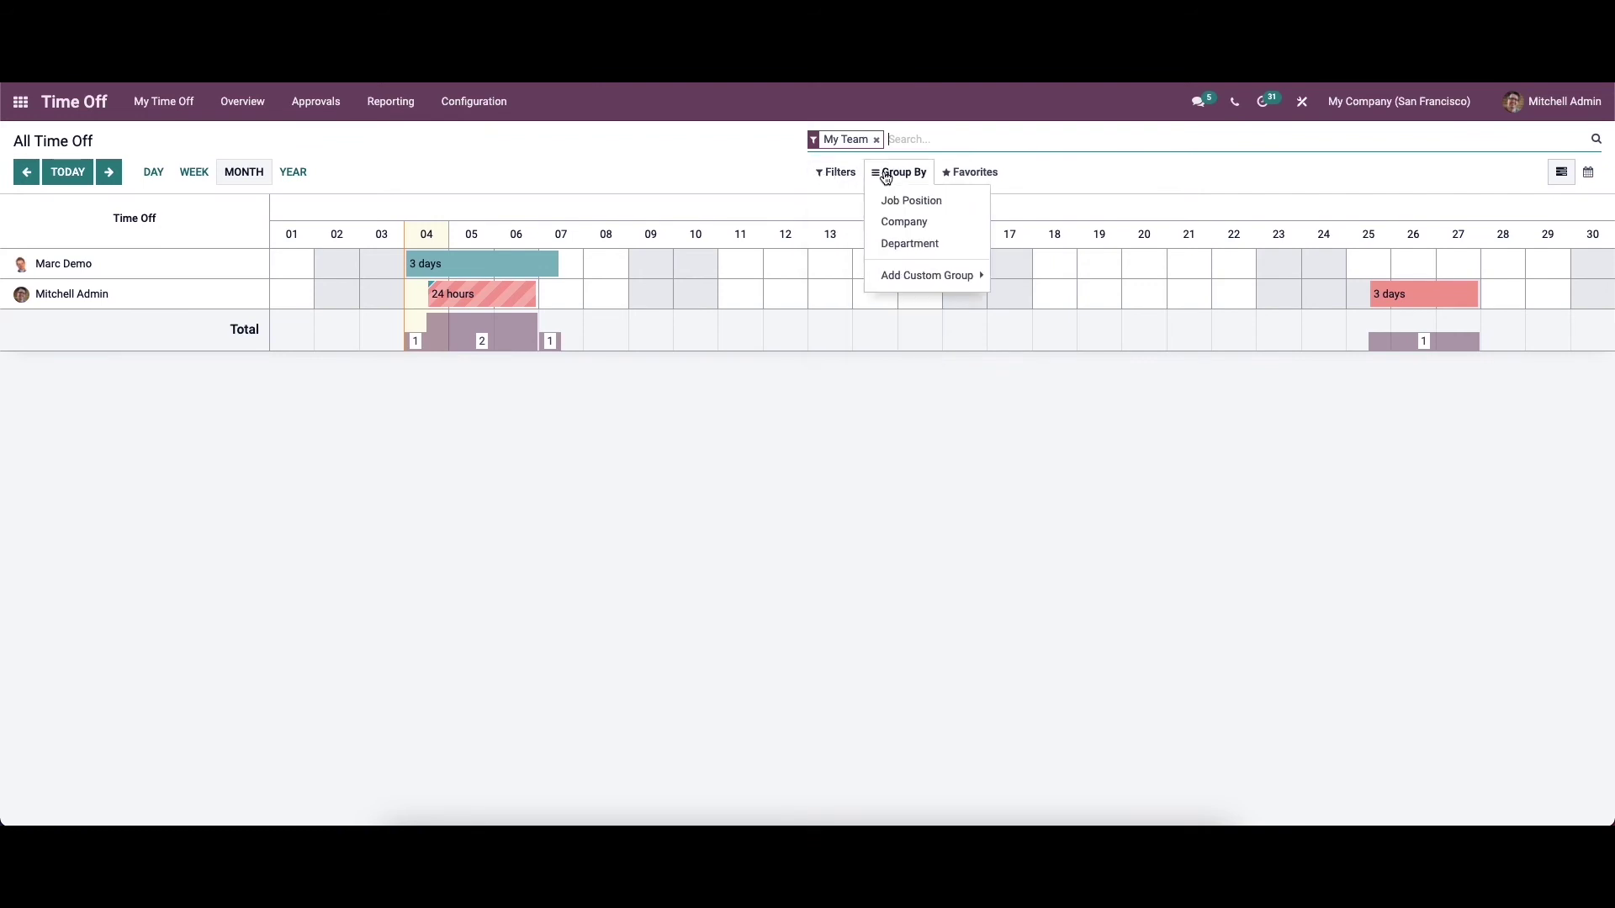
pyautogui.click(891, 200)
pyautogui.click(894, 221)
pyautogui.click(901, 244)
pyautogui.click(901, 223)
pyautogui.click(905, 243)
pyautogui.click(900, 205)
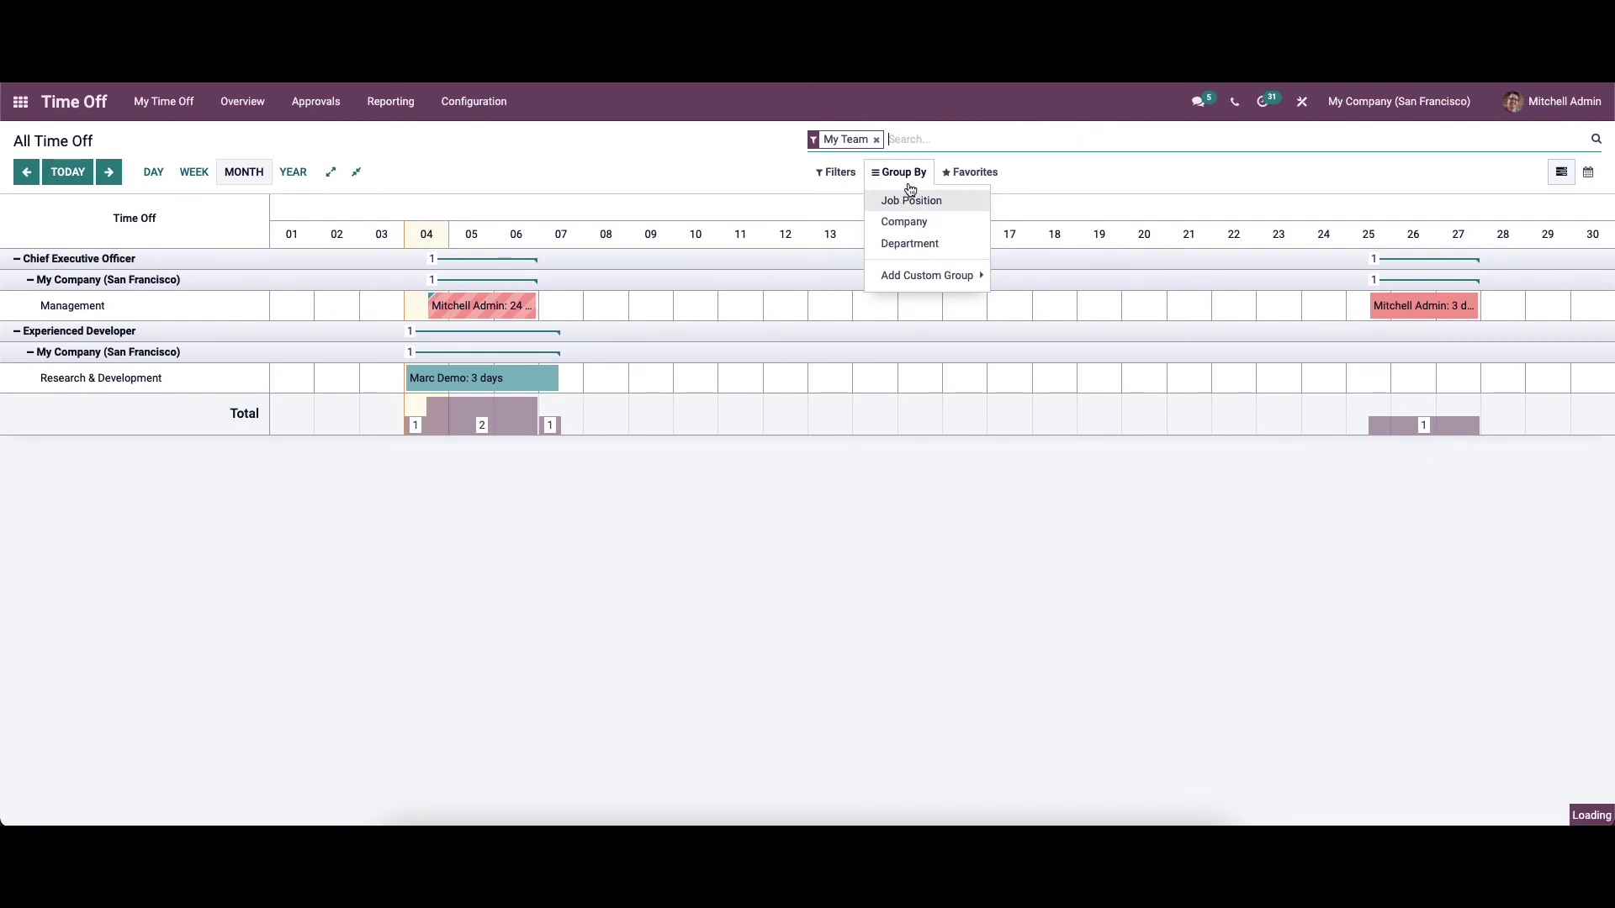
pyautogui.click(635, 372)
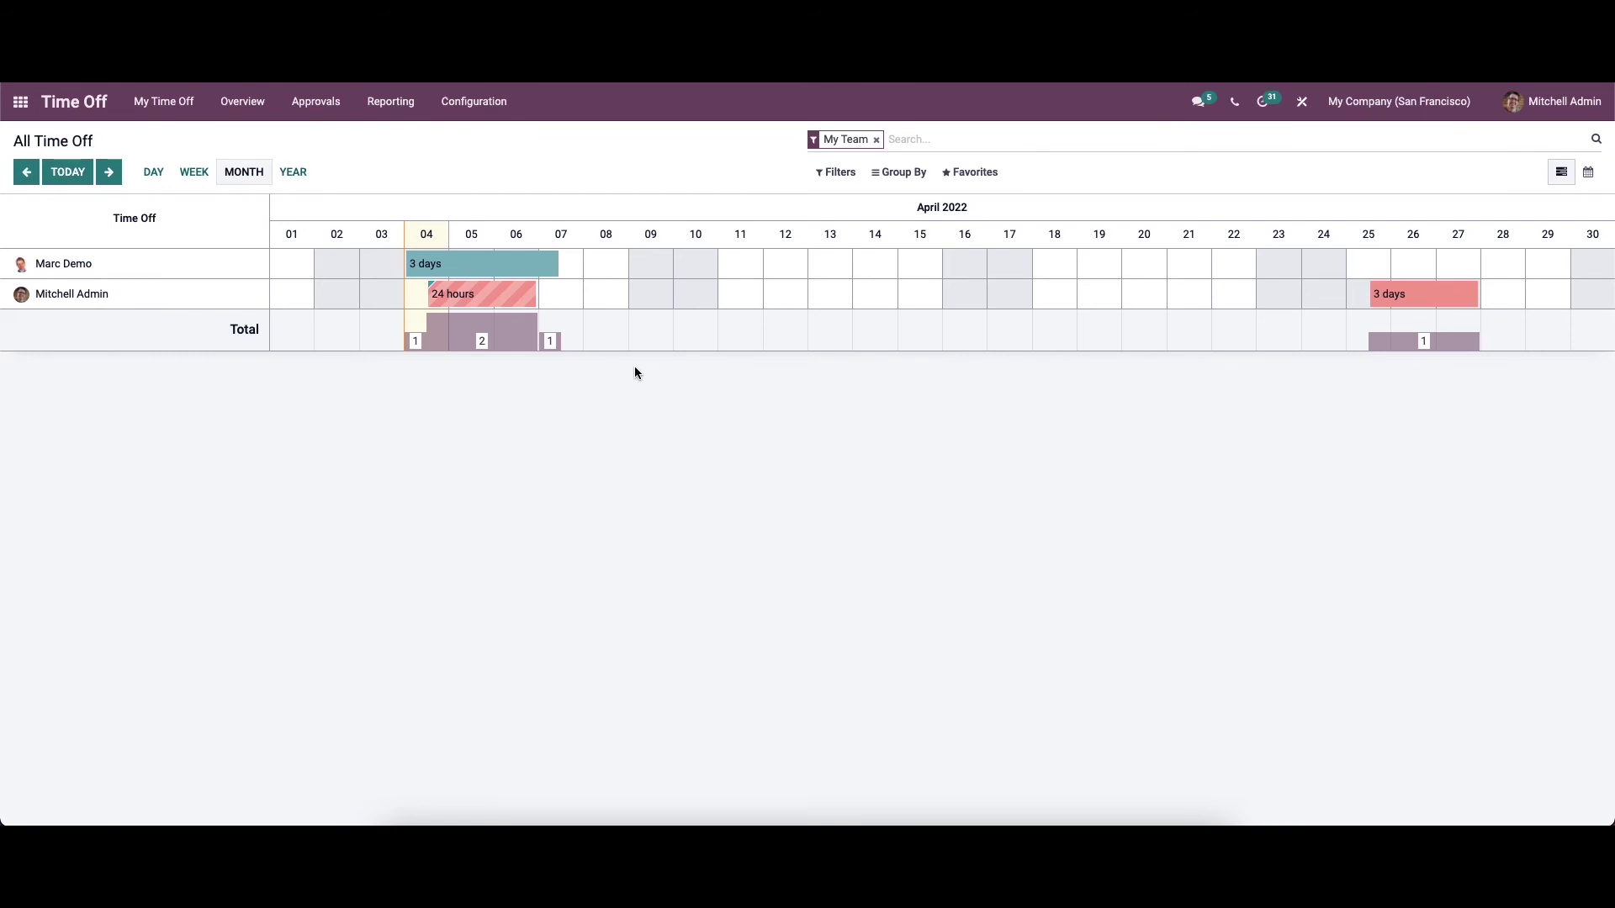
# Step: Switch the team overview to the April 2022 calendar and begin a new time off request
pyautogui.click(1589, 173)
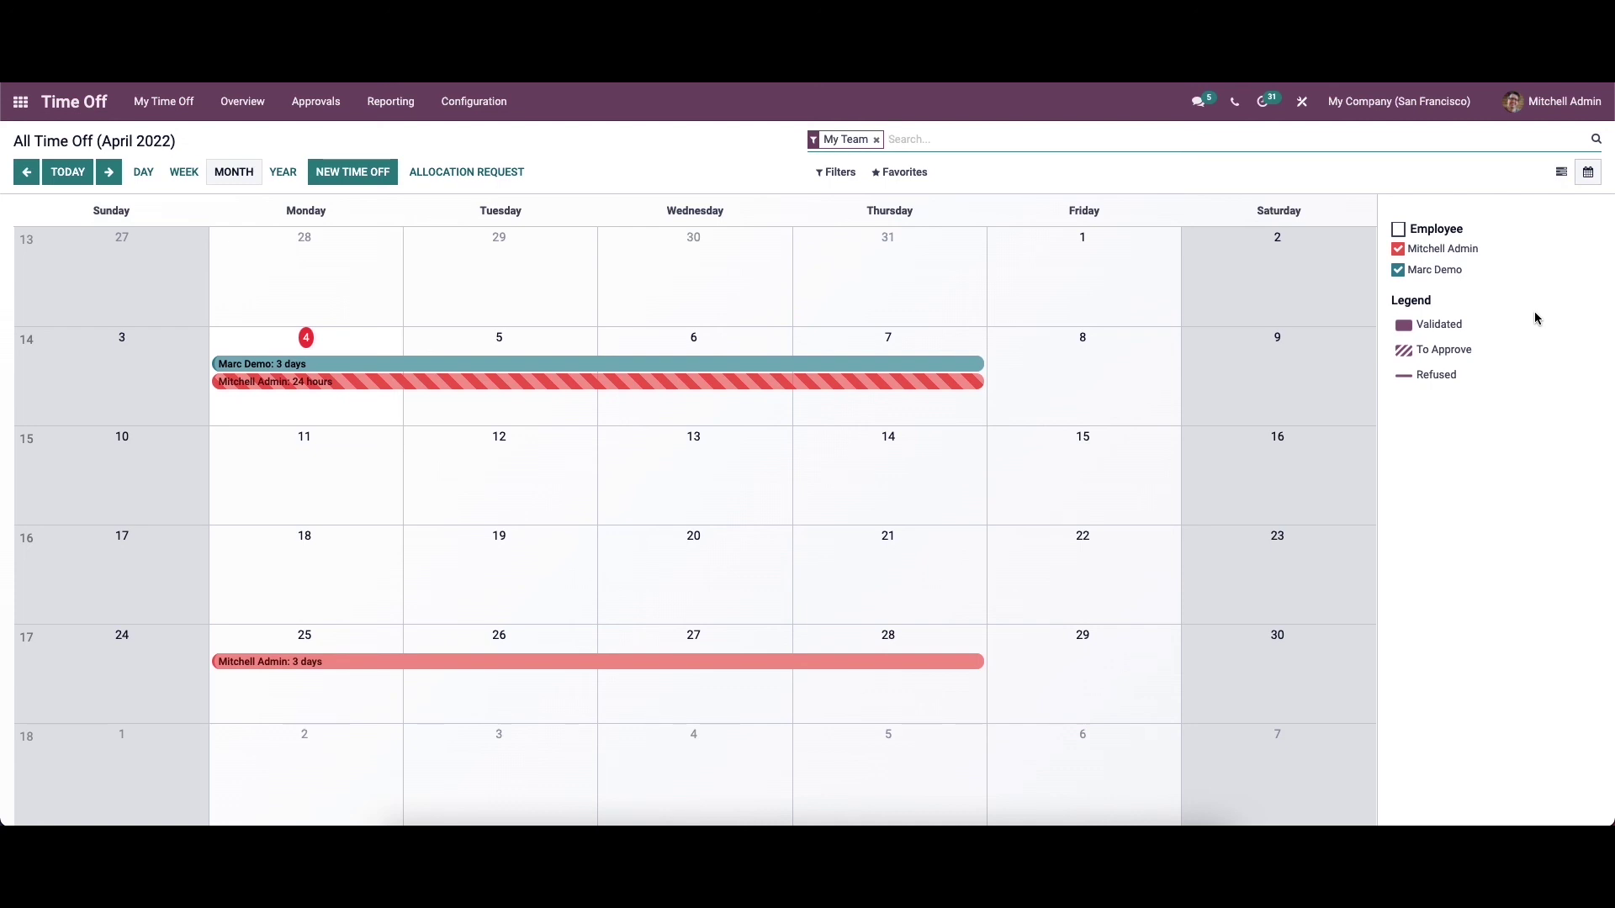
pyautogui.click(331, 174)
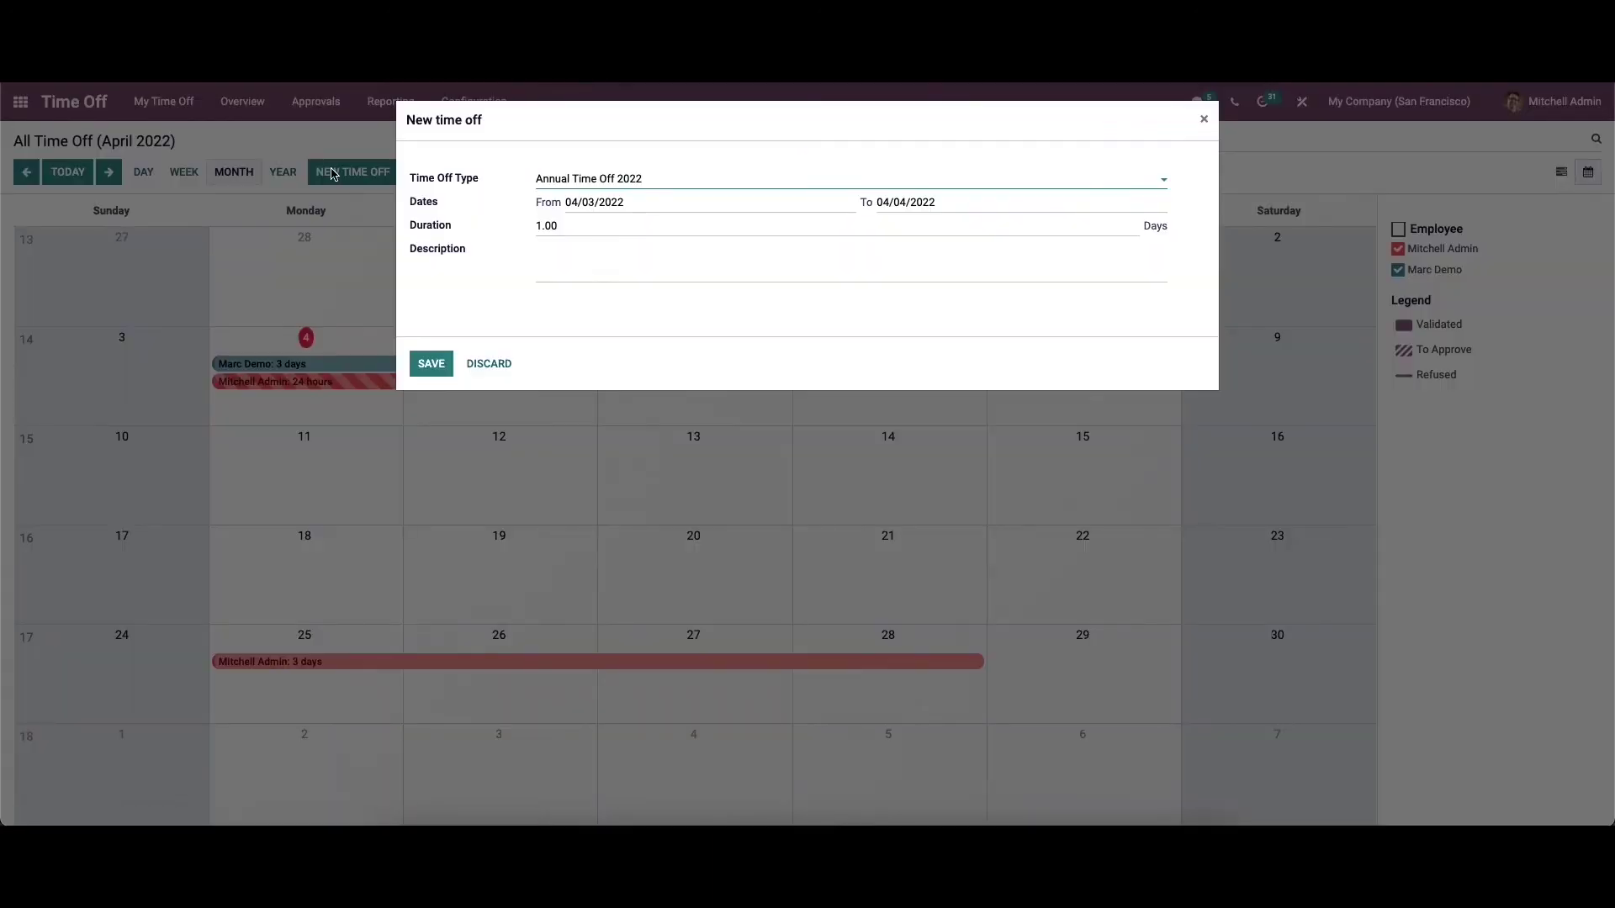